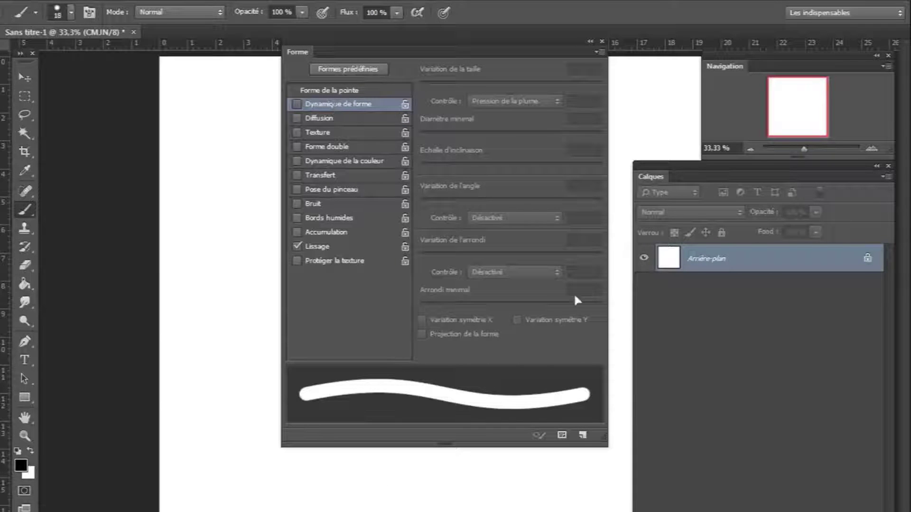
Set the brush tip spacing to 145 % and paint a test patch of dots in the canvas's upper part.
left_click(335, 91)
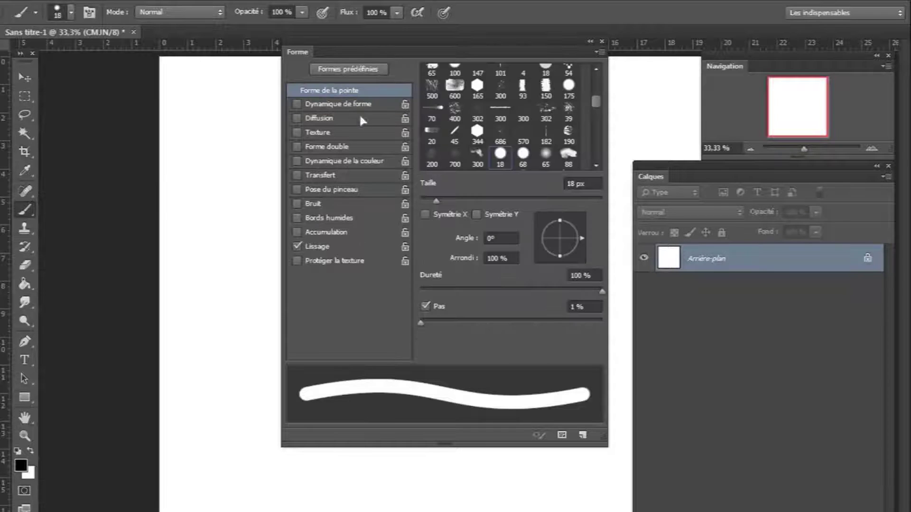
left_click_drag(426, 325, 532, 320)
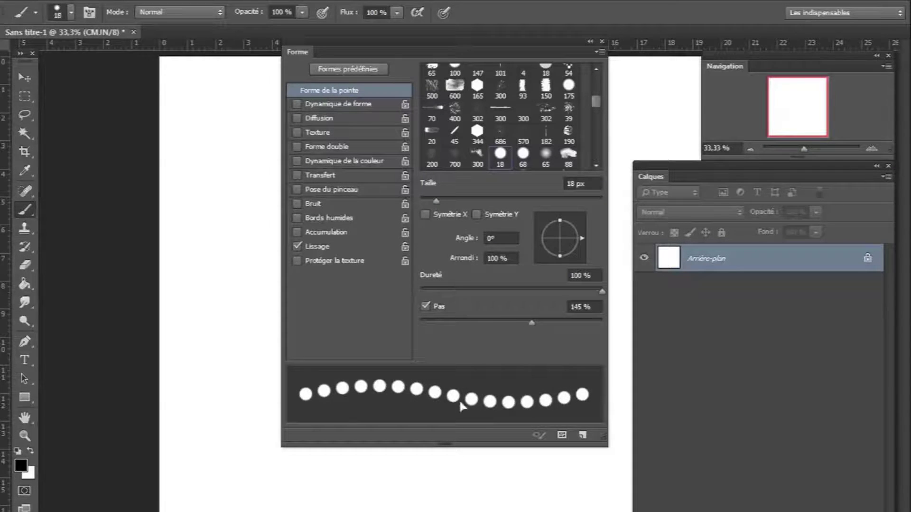
mouse_move(413, 53)
left_mouse_down()
mouse_move(419, 39)
mouse_move(181, 84)
mouse_move(191, 57)
left_mouse_up()
mouse_move(503, 129)
left_mouse_down()
mouse_move(482, 135)
mouse_move(502, 166)
mouse_move(511, 138)
mouse_move(487, 139)
mouse_move(523, 137)
mouse_move(522, 163)
mouse_move(533, 157)
mouse_move(510, 178)
mouse_move(504, 149)
mouse_move(503, 180)
left_mouse_up()
Tune the brush tip spacing to 378 %, painting test dots at 214 %, 402 % and 378 %.
left_click_drag(303, 347, 315, 347)
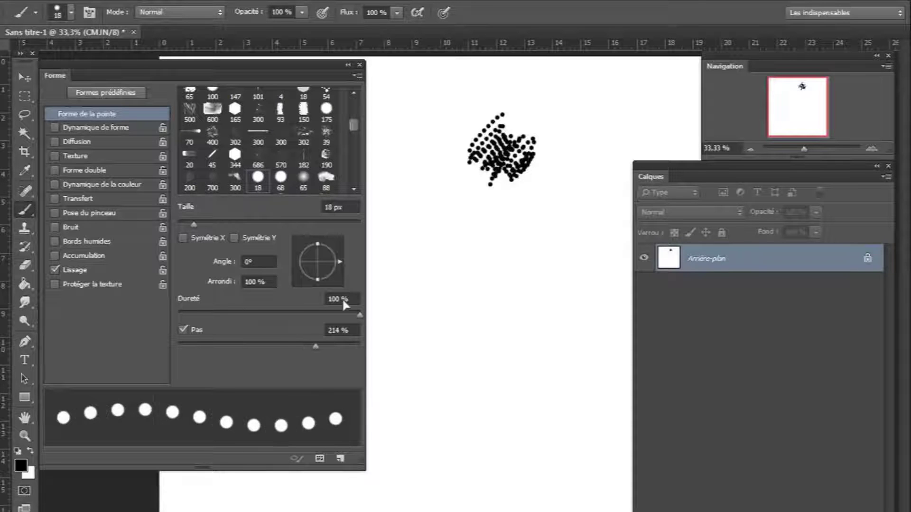
mouse_move(457, 115)
left_mouse_down()
mouse_move(443, 158)
mouse_move(480, 159)
left_mouse_up()
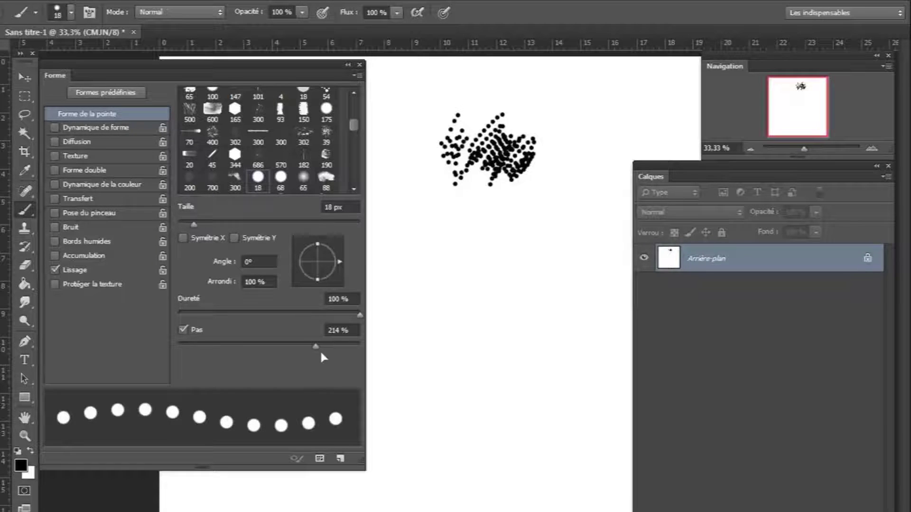
left_click_drag(318, 352, 333, 348)
mouse_move(463, 181)
left_mouse_down()
mouse_move(454, 222)
mouse_move(469, 218)
mouse_move(467, 196)
mouse_move(440, 215)
mouse_move(468, 207)
mouse_move(466, 227)
mouse_move(493, 218)
mouse_move(473, 212)
mouse_move(444, 237)
mouse_move(431, 226)
mouse_move(472, 214)
mouse_move(465, 247)
mouse_move(480, 216)
mouse_move(470, 210)
mouse_move(437, 234)
mouse_move(442, 253)
mouse_move(473, 227)
mouse_move(466, 254)
mouse_move(488, 246)
mouse_move(484, 223)
mouse_move(474, 227)
mouse_move(463, 208)
mouse_move(458, 257)
mouse_move(484, 240)
mouse_move(462, 257)
left_mouse_up()
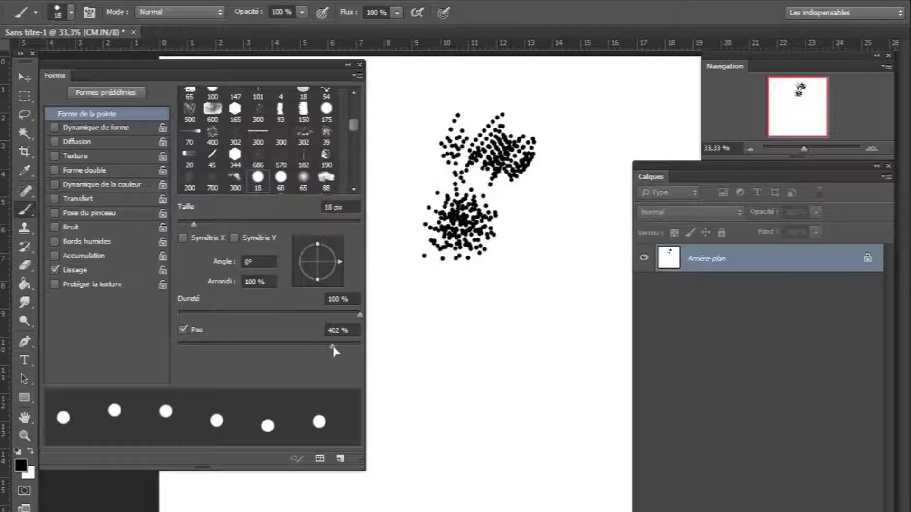
left_click_drag(333, 348, 331, 347)
mouse_move(455, 241)
left_mouse_down()
mouse_move(431, 254)
mouse_move(447, 236)
mouse_move(442, 226)
mouse_move(425, 270)
mouse_move(449, 273)
mouse_move(471, 252)
mouse_move(484, 259)
left_mouse_up()
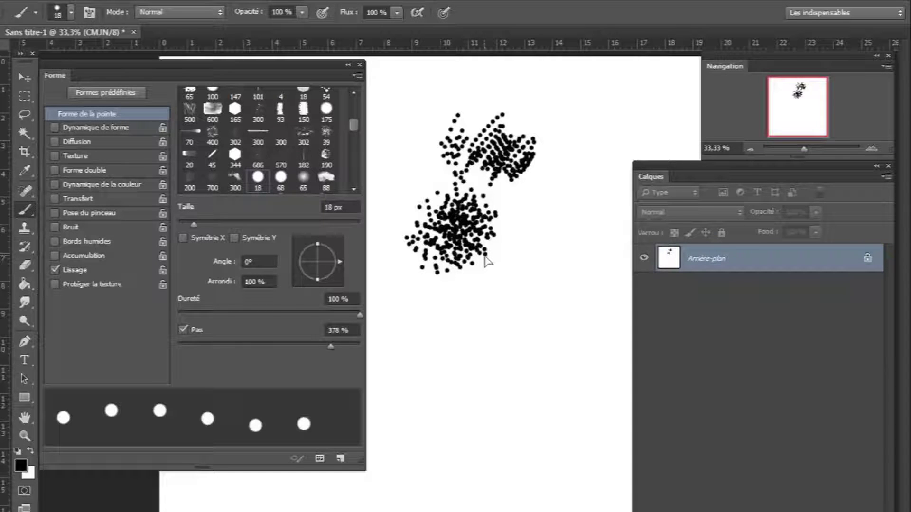
Save the current 18 px dotted brush as a new preset named "trame points", with its size captured.
left_click(359, 64)
left_click(71, 11)
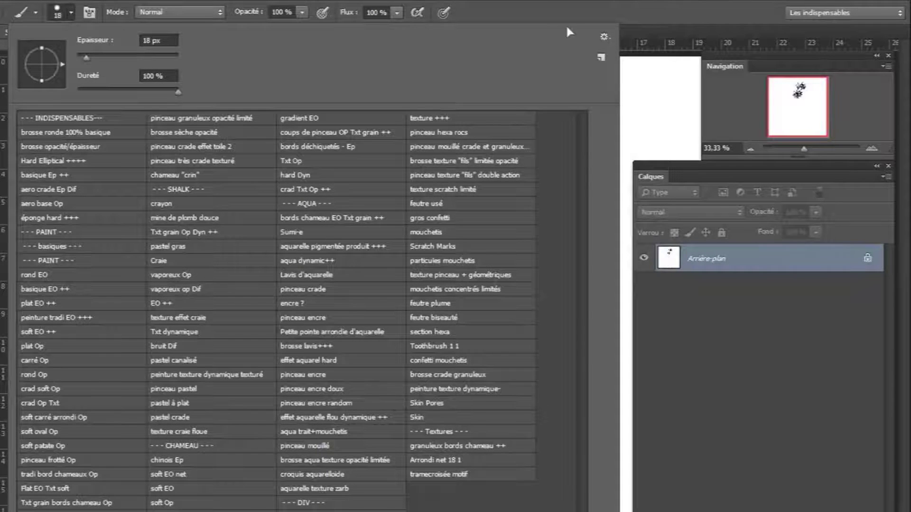
left_click(601, 57)
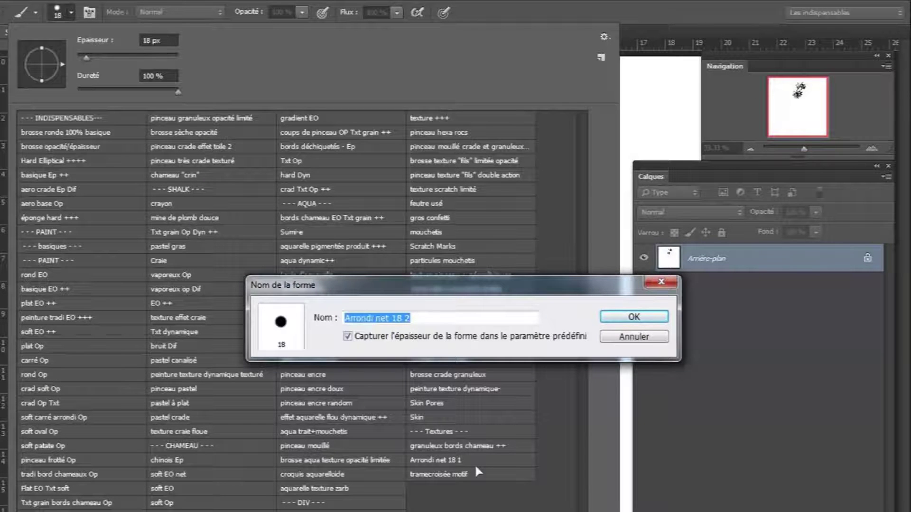
type("trame points")
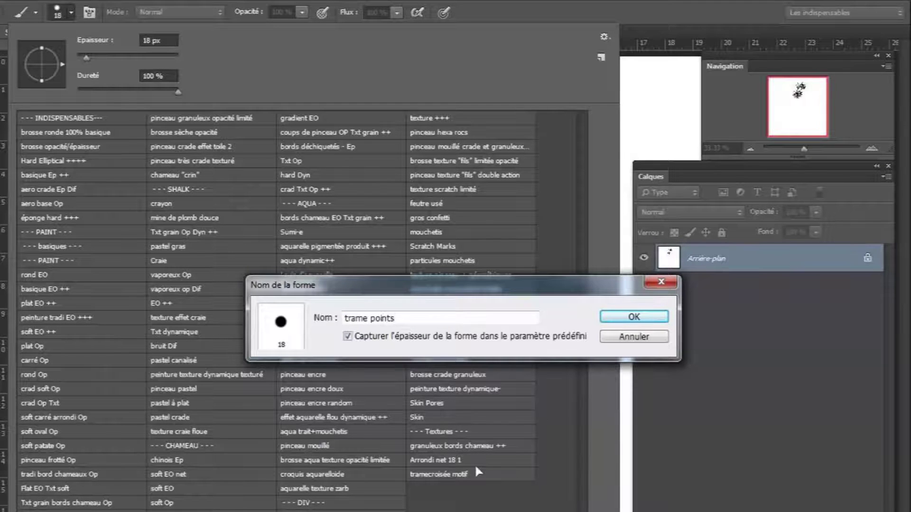
key("Return")
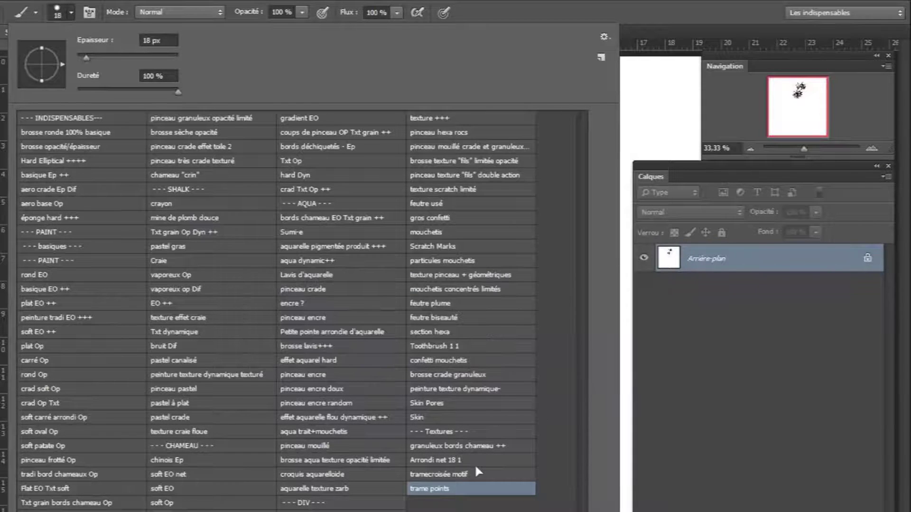
Paint test patches of dots with the saved brush at 18 px and at larger sizes.
left_click(637, 83)
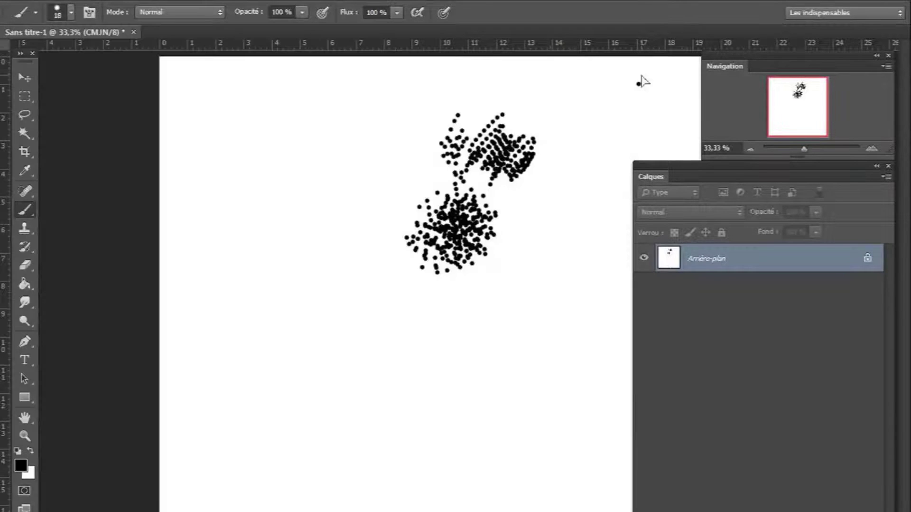
mouse_move(313, 202)
left_mouse_down()
mouse_move(280, 220)
mouse_move(276, 246)
mouse_move(310, 201)
mouse_move(292, 243)
mouse_move(267, 229)
mouse_move(265, 235)
mouse_move(299, 218)
mouse_move(316, 221)
mouse_move(309, 244)
mouse_move(349, 225)
left_mouse_up()
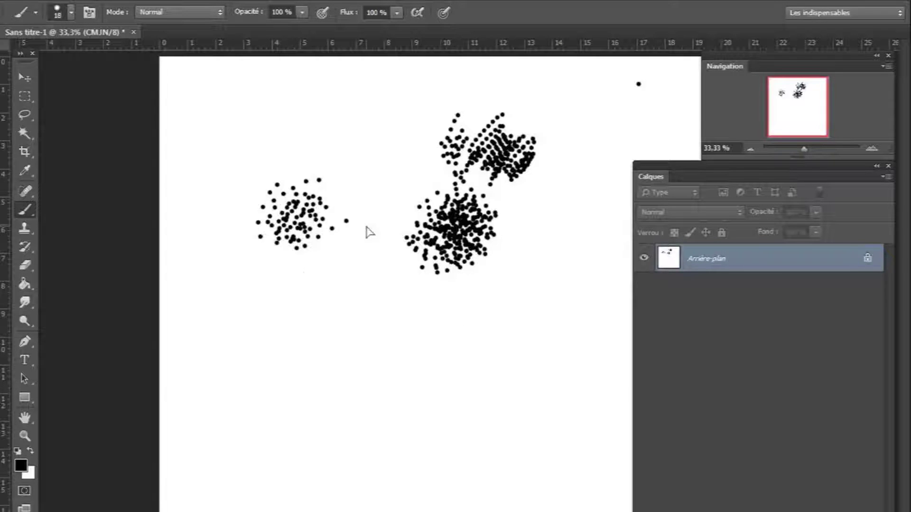
key("bracketright")
key("bracketright")
mouse_move(332, 297)
left_mouse_down()
mouse_move(311, 339)
mouse_move(356, 311)
mouse_move(297, 336)
mouse_move(295, 323)
mouse_move(304, 343)
mouse_move(331, 353)
mouse_move(380, 360)
left_mouse_up()
key("bracketleft")
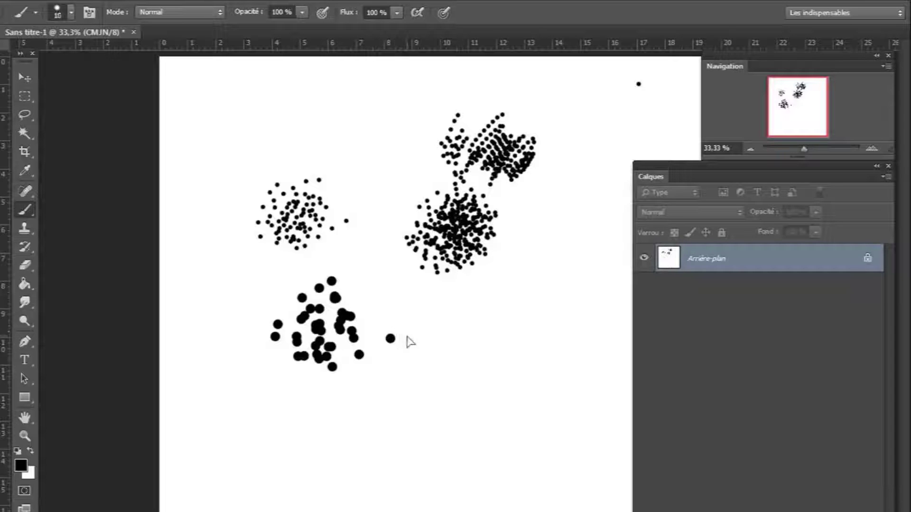
key("bracketright")
mouse_move(401, 339)
left_mouse_down()
mouse_move(368, 397)
mouse_move(425, 372)
mouse_move(445, 391)
left_mouse_up()
Clear the whole canvas and paint a fresh patch of dots with the "trame points" preset.
key("ctrl+a")
key("BackSpace")
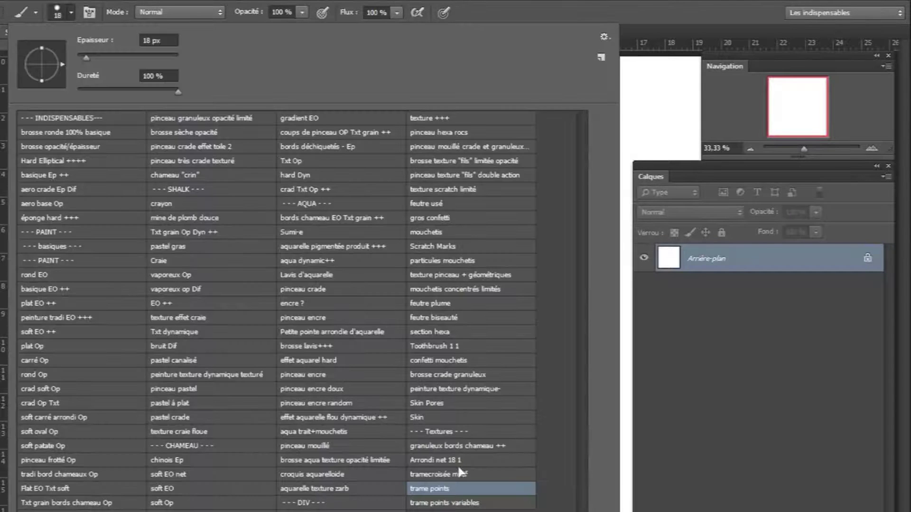
left_click(655, 108)
mouse_move(332, 209)
left_mouse_down()
mouse_move(294, 285)
mouse_move(317, 296)
mouse_move(354, 271)
left_mouse_up()
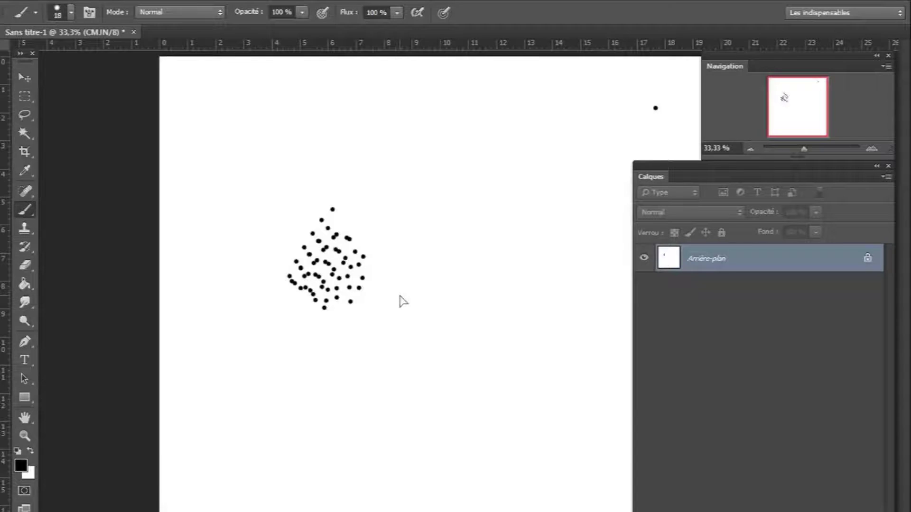
Enable Dynamique de forme for the brush, with size controlled by Pression de la plume and a minimum diameter of 0 %.
key("F5")
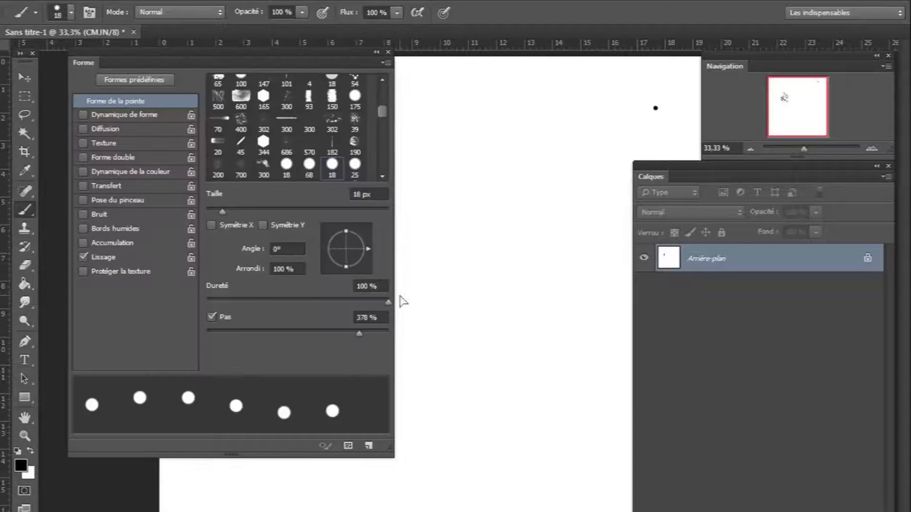
left_click(83, 115)
left_click(147, 116)
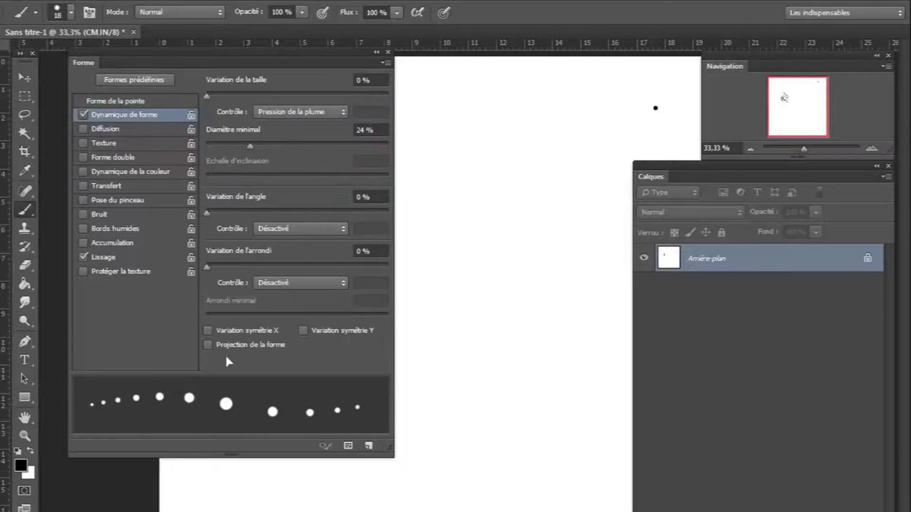
left_click_drag(247, 144, 200, 141)
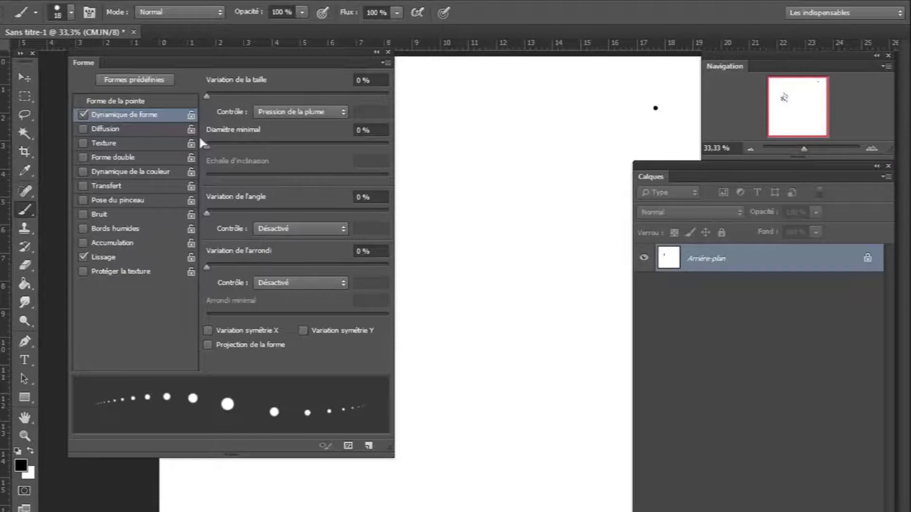
left_click(300, 115)
left_click(300, 150)
Set the brush spacing to 339 % and its size to 25 px, and paint a pressure-varied test patch.
left_click(128, 102)
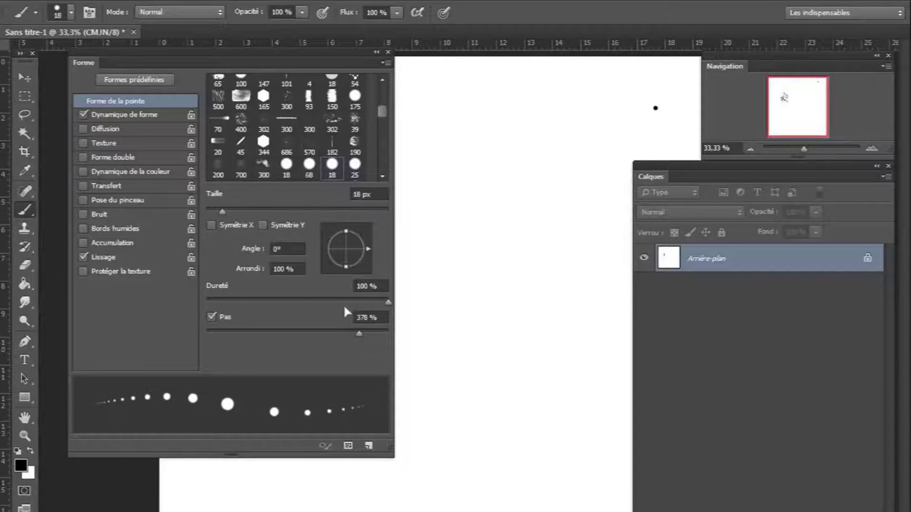
left_click_drag(361, 332, 357, 332)
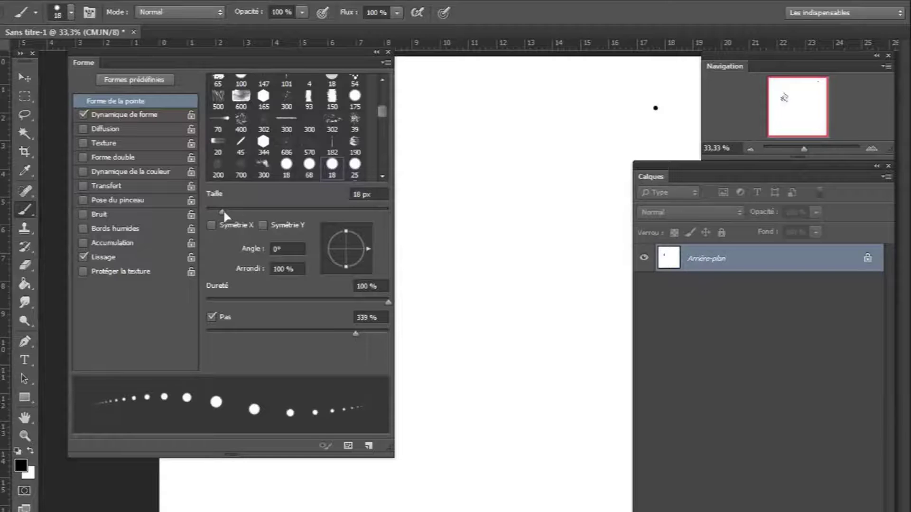
left_click_drag(224, 213, 229, 213)
mouse_move(506, 130)
left_mouse_down()
mouse_move(477, 151)
mouse_move(517, 142)
mouse_move(492, 172)
mouse_move(529, 206)
mouse_move(524, 241)
mouse_move(537, 248)
mouse_move(517, 245)
mouse_move(506, 227)
mouse_move(469, 233)
mouse_move(487, 235)
mouse_move(481, 249)
mouse_move(504, 235)
mouse_move(460, 231)
mouse_move(482, 220)
mouse_move(465, 255)
mouse_move(498, 242)
mouse_move(468, 249)
mouse_move(496, 211)
mouse_move(486, 234)
mouse_move(495, 252)
mouse_move(534, 204)
mouse_move(530, 191)
mouse_move(509, 195)
mouse_move(519, 178)
mouse_move(579, 183)
mouse_move(557, 205)
mouse_move(533, 191)
mouse_move(524, 206)
left_mouse_up()
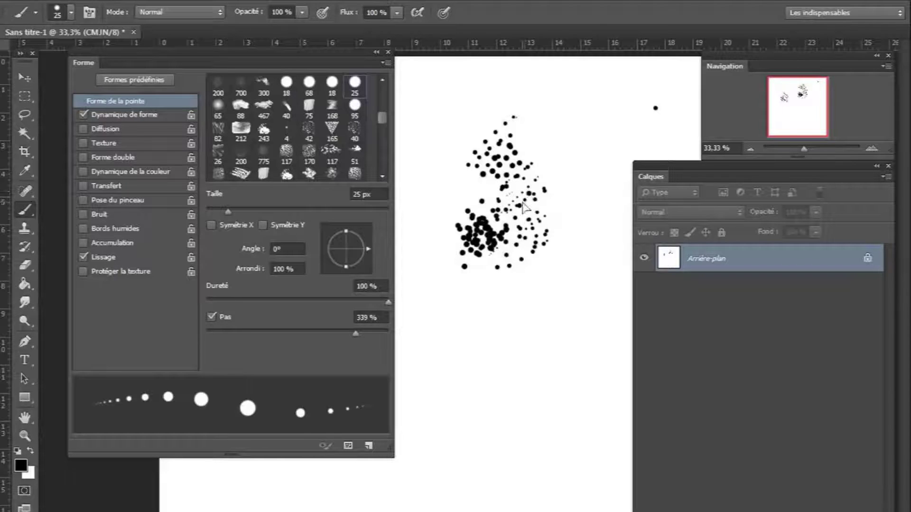
Set the brush's minimum diameter to 31 % and paint a long test trail of dots beside the previous patch.
left_click(118, 116)
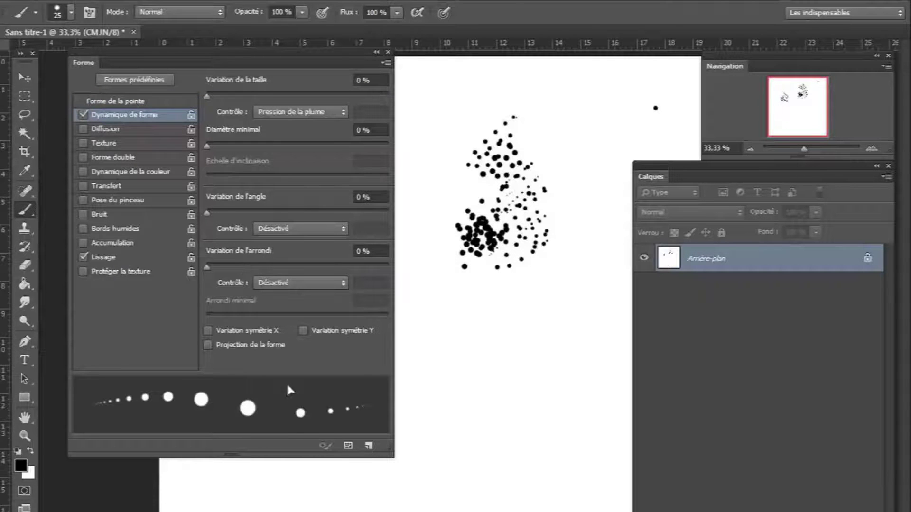
left_click(234, 144)
left_click(254, 145)
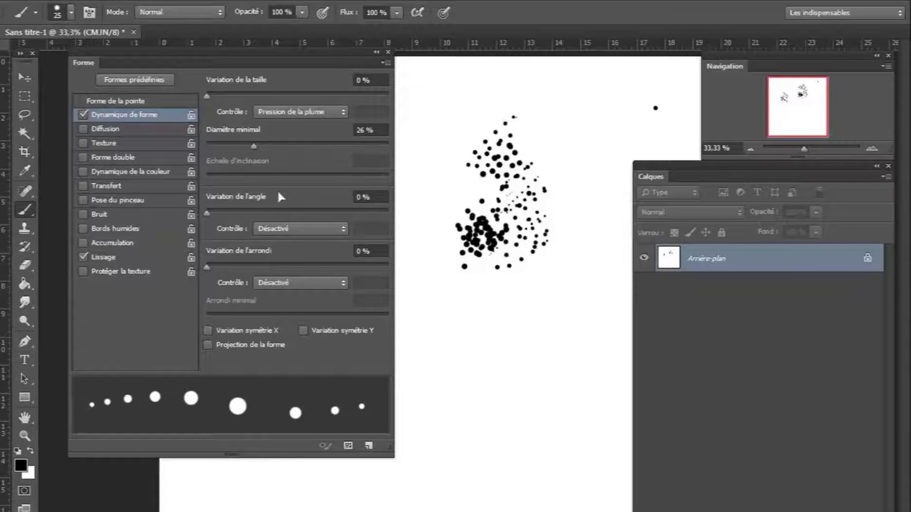
left_click(264, 146)
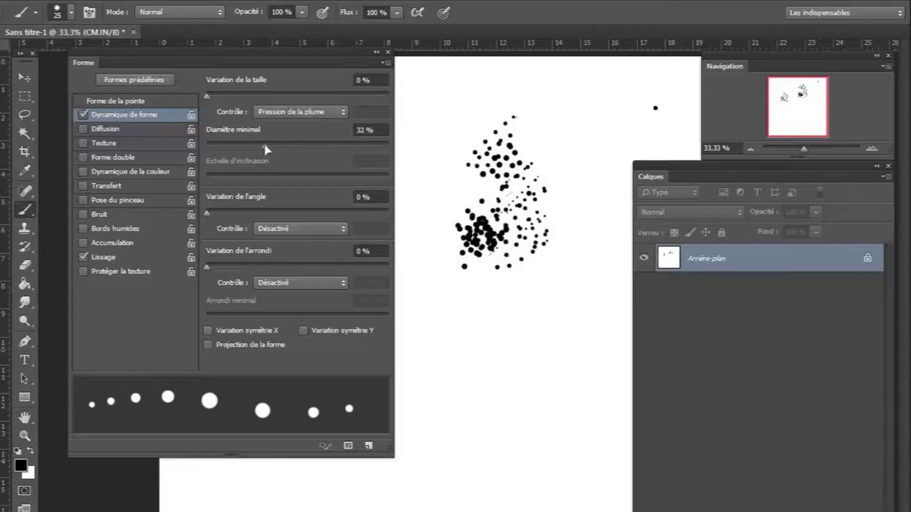
left_click(264, 145)
mouse_move(469, 100)
left_mouse_down()
mouse_move(443, 137)
mouse_move(458, 134)
mouse_move(435, 175)
mouse_move(435, 198)
mouse_move(450, 195)
mouse_move(447, 229)
mouse_move(429, 191)
mouse_move(408, 228)
mouse_move(434, 215)
mouse_move(421, 282)
mouse_move(450, 255)
mouse_move(452, 276)
mouse_move(486, 298)
mouse_move(455, 286)
mouse_move(442, 310)
mouse_move(451, 302)
mouse_move(455, 317)
mouse_move(449, 278)
mouse_move(430, 291)
mouse_move(454, 289)
mouse_move(496, 327)
left_mouse_up()
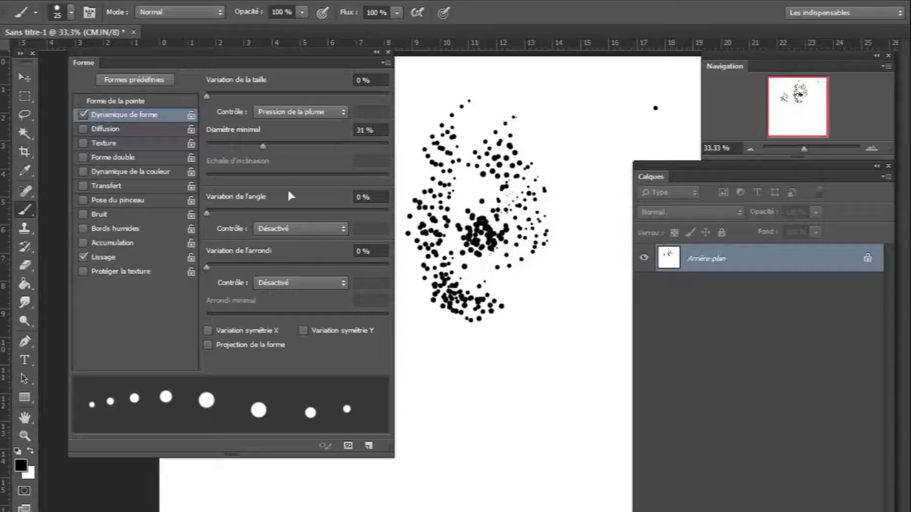
Save the 25 px pressure-sensitive dot brush as a new preset, with its size captured.
left_click(388, 52)
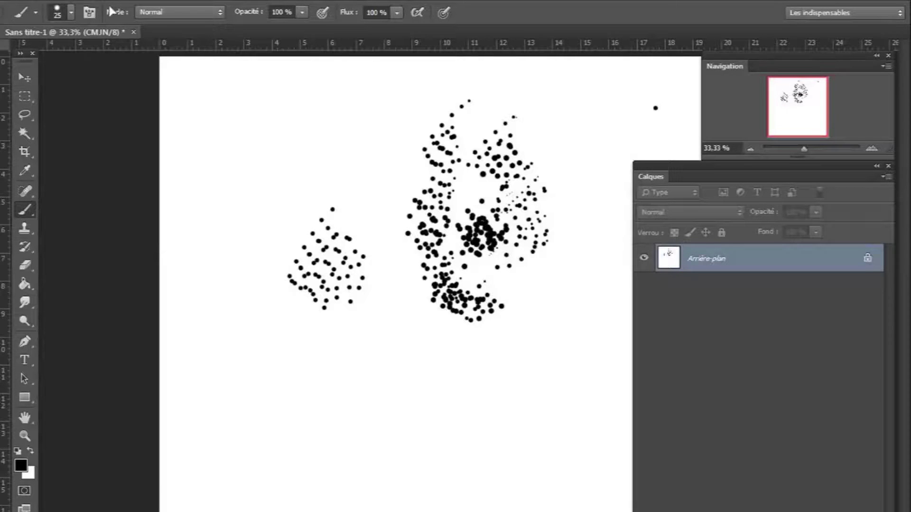
left_click(70, 13)
left_click(601, 58)
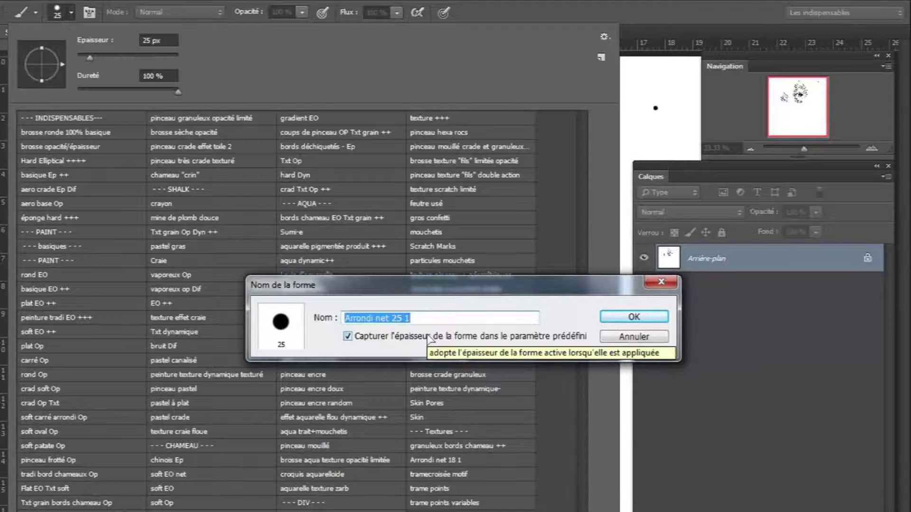
left_click(634, 316)
key("Return")
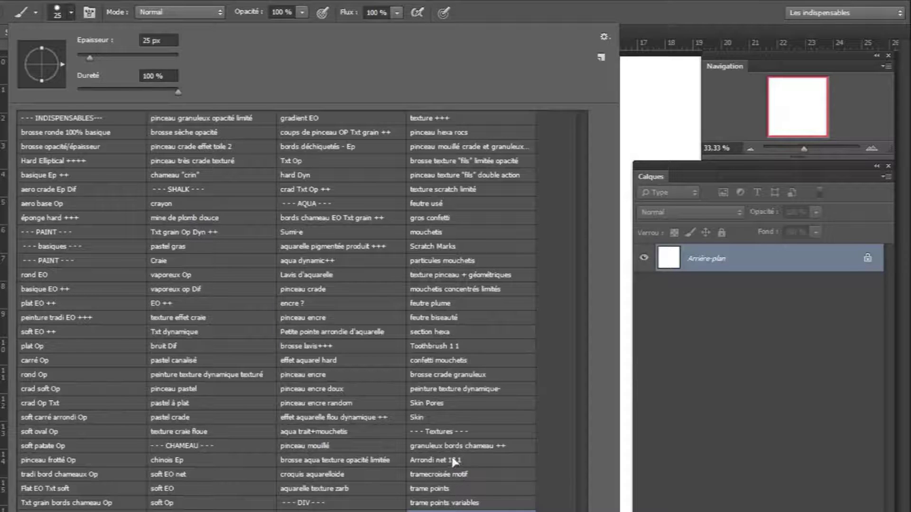
Switch to the "Arrondi net 18 1" brush, try a few curved strokes across the canvas and undo them.
left_click(454, 460)
left_click(654, 106)
mouse_move(654, 101)
left_mouse_down()
mouse_move(561, 239)
mouse_move(395, 380)
left_mouse_up()
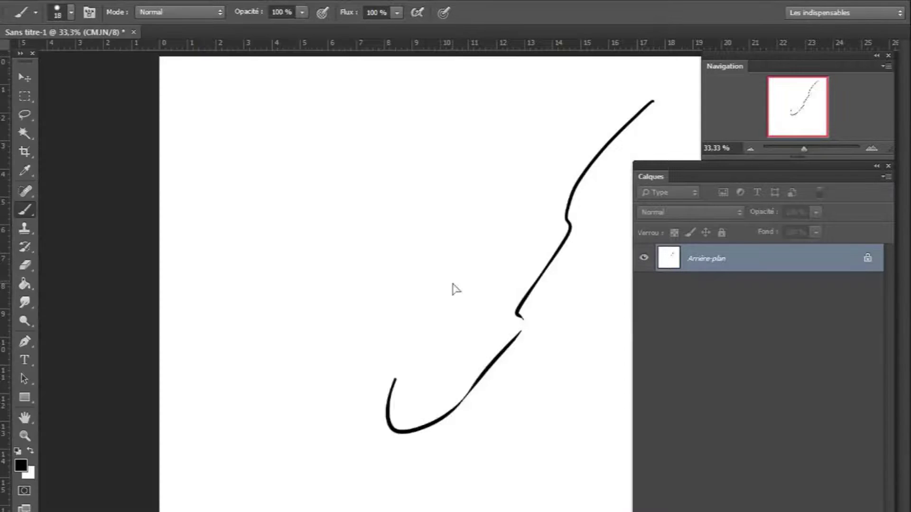
key("ctrl+z")
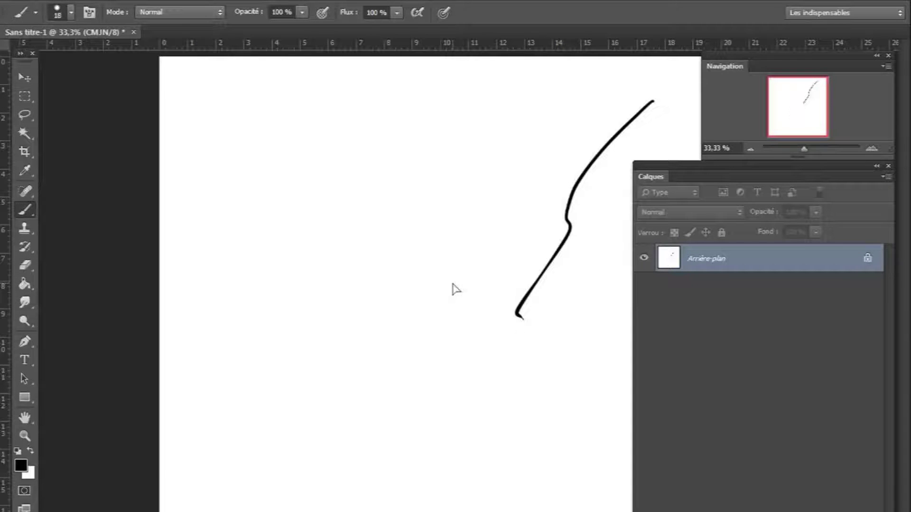
key("ctrl+alt+z")
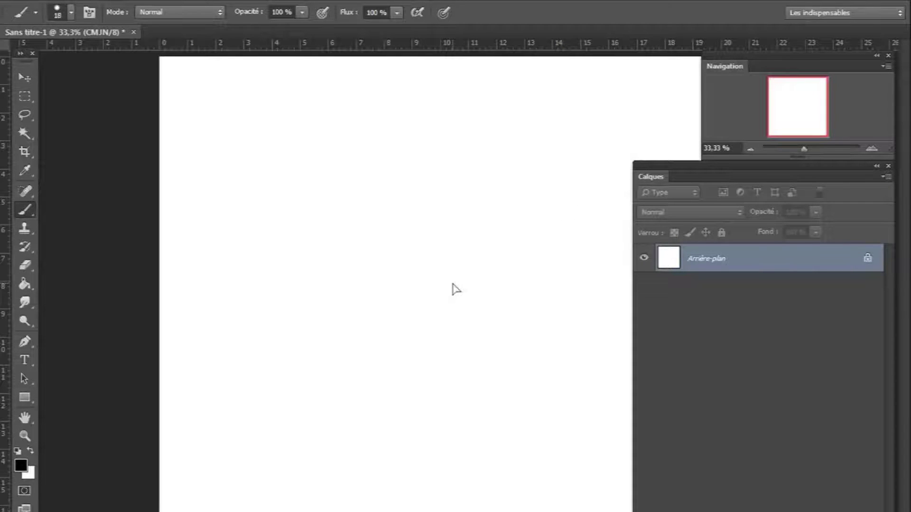
Add a new layer and draw a short, nearly vertical line on it with the brush reduced to 9 px.
key("ctrl+shift+alt+n")
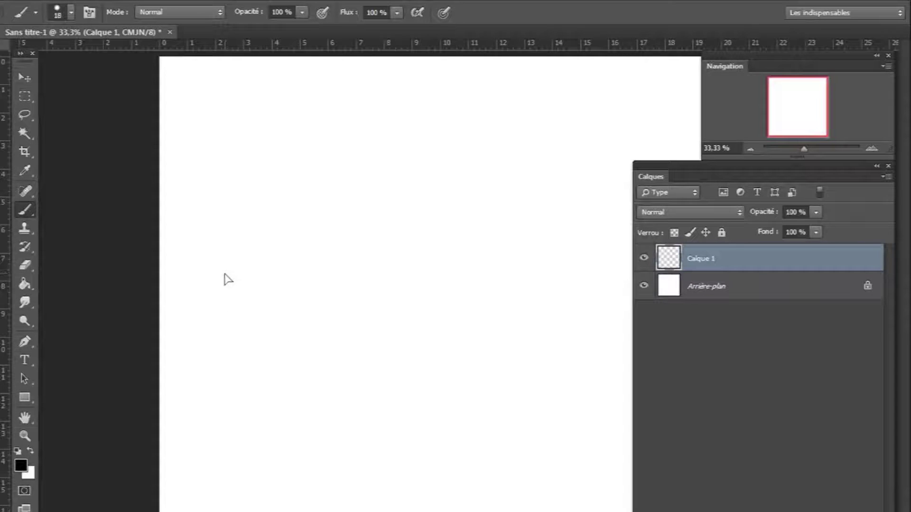
left_click_drag(225, 267, 223, 318)
key("ctrl+z")
key("bracketleft")
left_click_drag(222, 281, 222, 309)
key("ctrl+z")
left_click_drag(231, 291, 229, 337)
Shorten the drawn line from its upper end with Free Transform.
key("ctrl+t")
left_click_drag(236, 291, 233, 301)
key("Return")
Define the drawn line as a brush preset named "Forme échantillonnée 1".
left_click(82, 0)
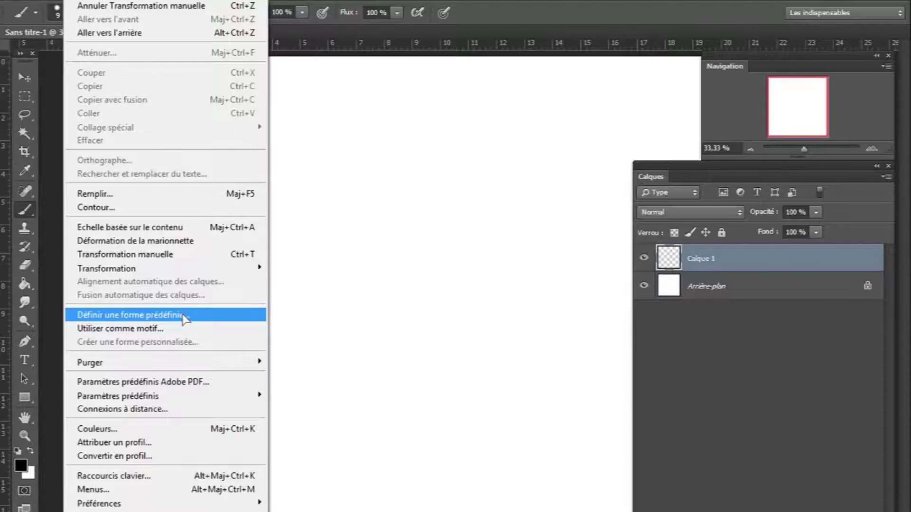
left_click(188, 315)
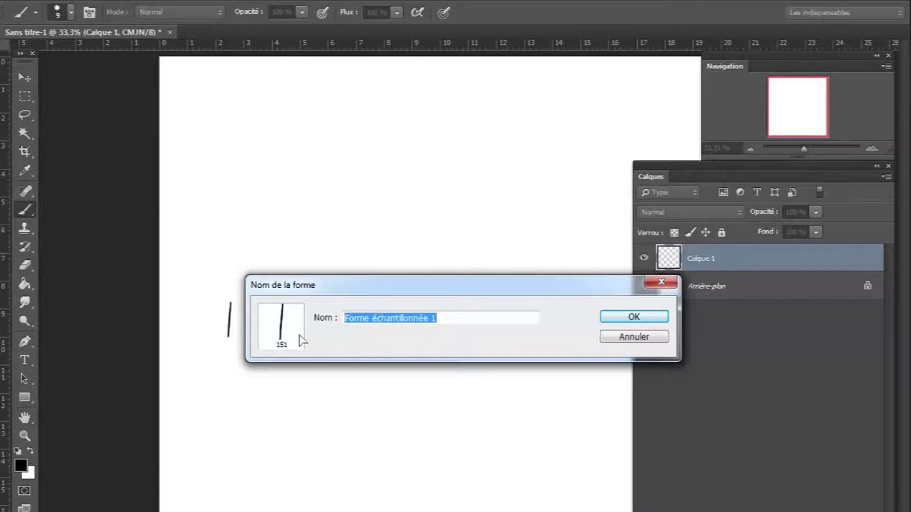
left_click(634, 317)
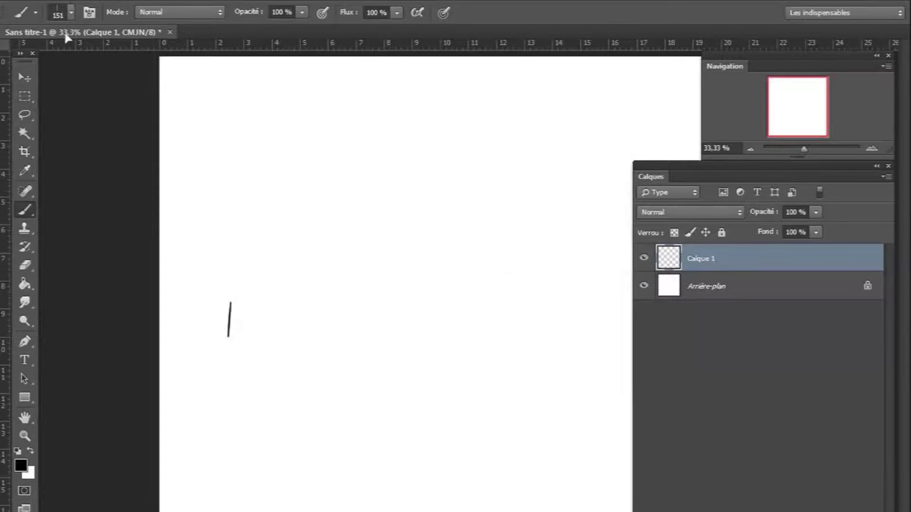
Test the line brush at 151 px with a series of separate single marks and two long continuous strokes across the canvas.
left_click_drag(283, 451, 285, 417)
mouse_move(339, 378)
left_mouse_down()
mouse_move(337, 412)
mouse_move(372, 366)
left_mouse_up()
mouse_move(395, 397)
left_mouse_down()
mouse_move(397, 363)
mouse_move(417, 360)
left_mouse_up()
left_click_drag(438, 392, 440, 357)
mouse_move(460, 387)
left_mouse_down()
mouse_move(463, 353)
mouse_move(485, 351)
left_mouse_up()
left_click_drag(505, 384, 507, 348)
mouse_move(528, 382)
left_mouse_down()
mouse_move(530, 347)
mouse_move(544, 346)
left_mouse_up()
left_click_drag(564, 383, 566, 349)
left_click_drag(505, 435, 506, 403)
left_click_drag(437, 453, 439, 418)
mouse_move(390, 470)
left_mouse_down()
mouse_move(392, 431)
mouse_move(574, 420)
left_mouse_up()
left_click_drag(366, 504, 491, 478)
mouse_move(530, 502)
left_mouse_down()
mouse_move(533, 467)
mouse_move(524, 502)
left_mouse_up()
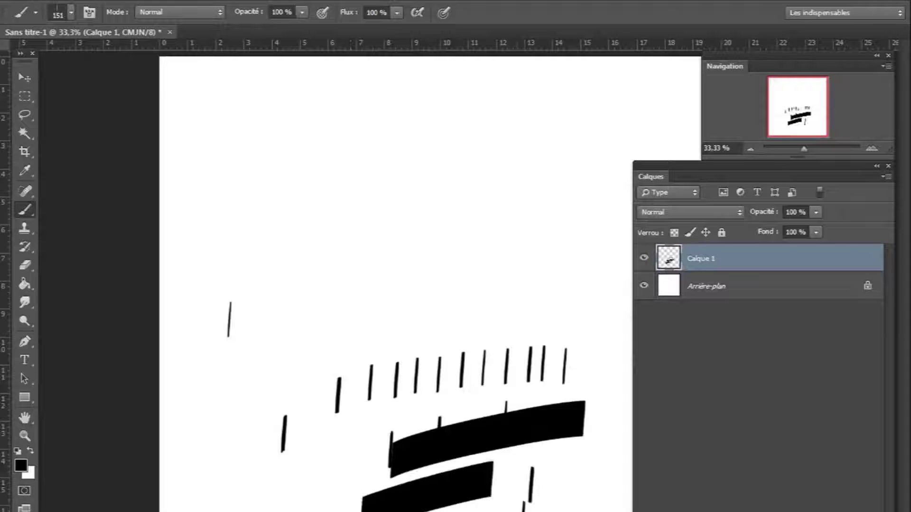
left_click_drag(555, 496, 552, 463)
left_click_drag(564, 511, 574, 459)
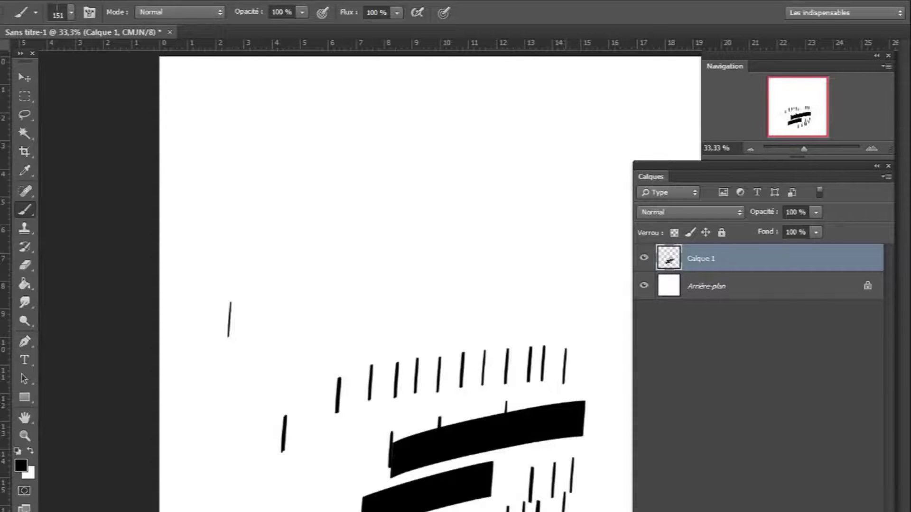
Set the line brush's spacing (Pas) to 79 % and paint one slanted test stroke above the row of single marks.
key("F5")
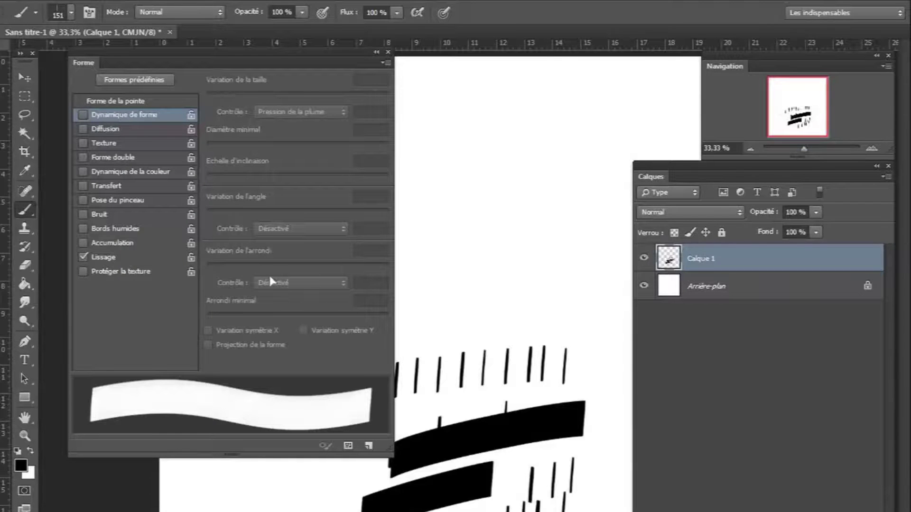
left_click(116, 102)
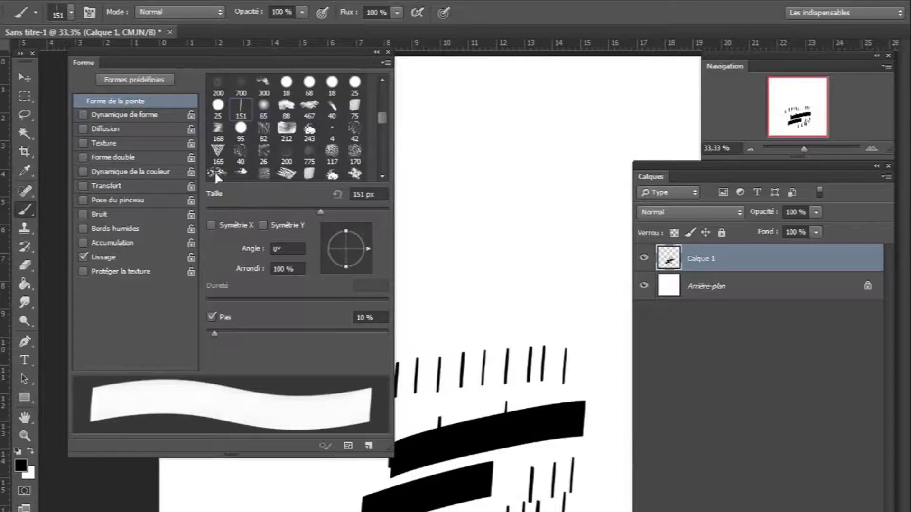
left_click(278, 334)
left_click_drag(432, 279, 544, 248)
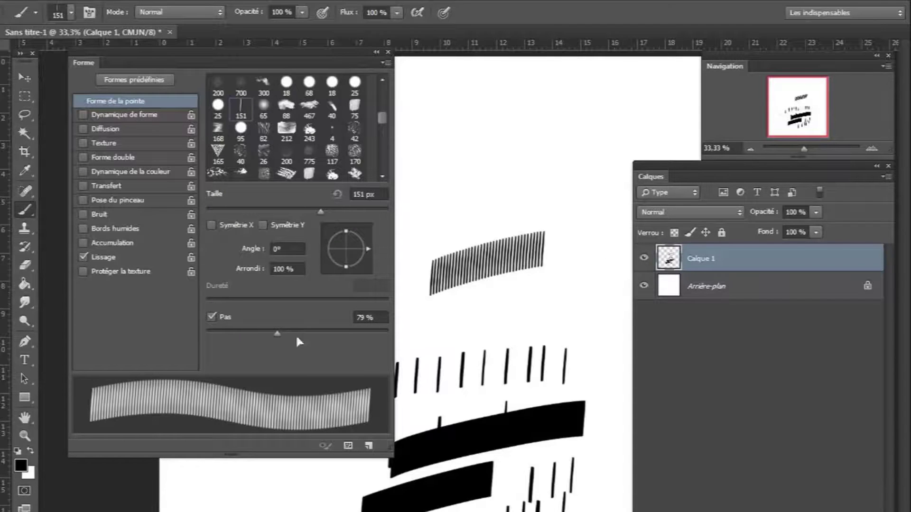
Increase the brush spacing in two stages up to 160 %, painting test rows at each stage and a few overlapping rows at 160 %.
left_click_drag(278, 333, 296, 333)
left_click_drag(431, 221, 533, 186)
left_click_drag(304, 335, 324, 333)
left_click_drag(414, 163, 558, 113)
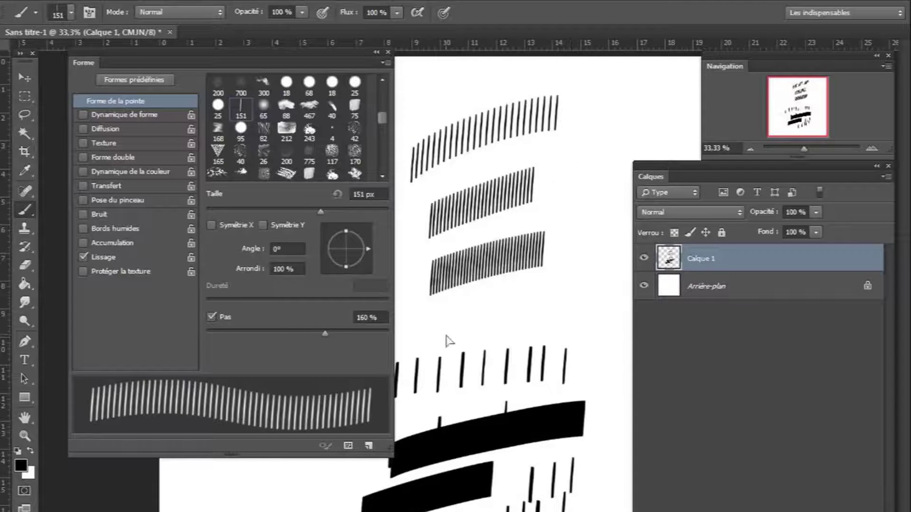
left_click_drag(448, 327, 554, 297)
left_click_drag(505, 335, 597, 313)
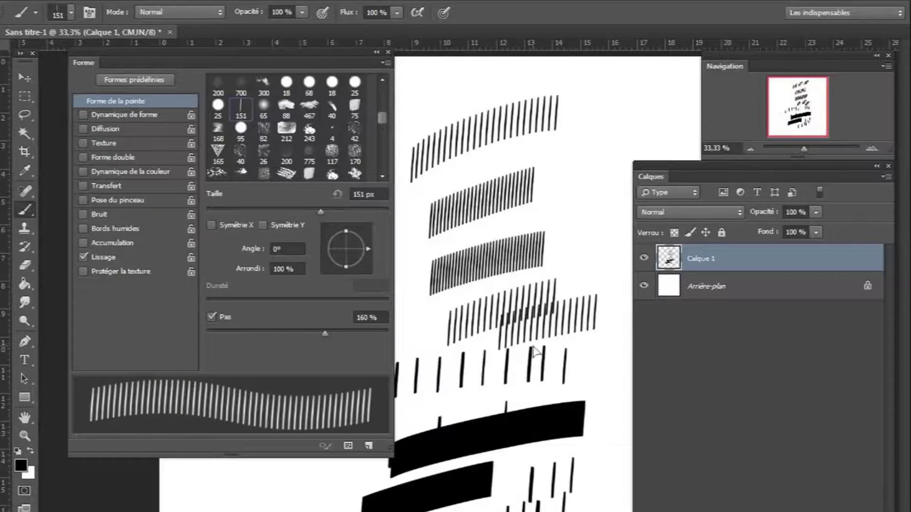
left_click_drag(535, 344, 593, 327)
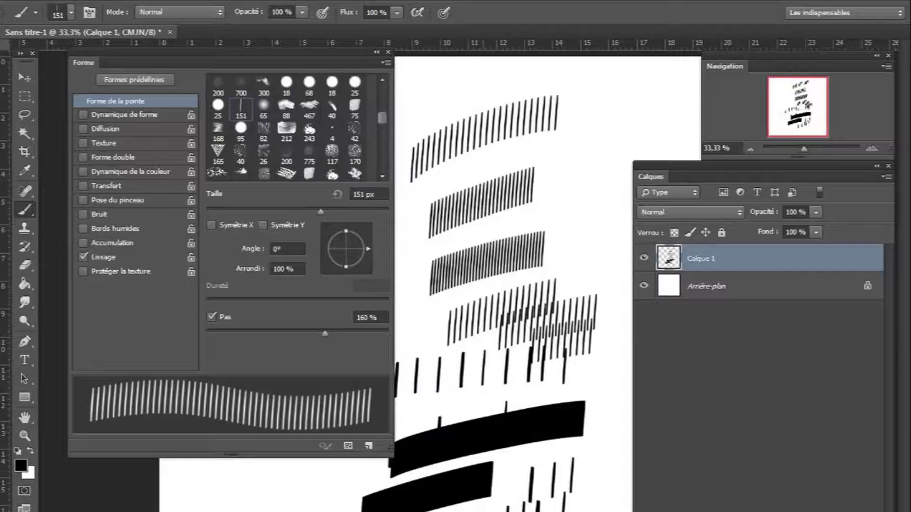
Enable shape dynamics for the line brush with size control set to Désactivé and angle variation at 100 %.
left_click(101, 116)
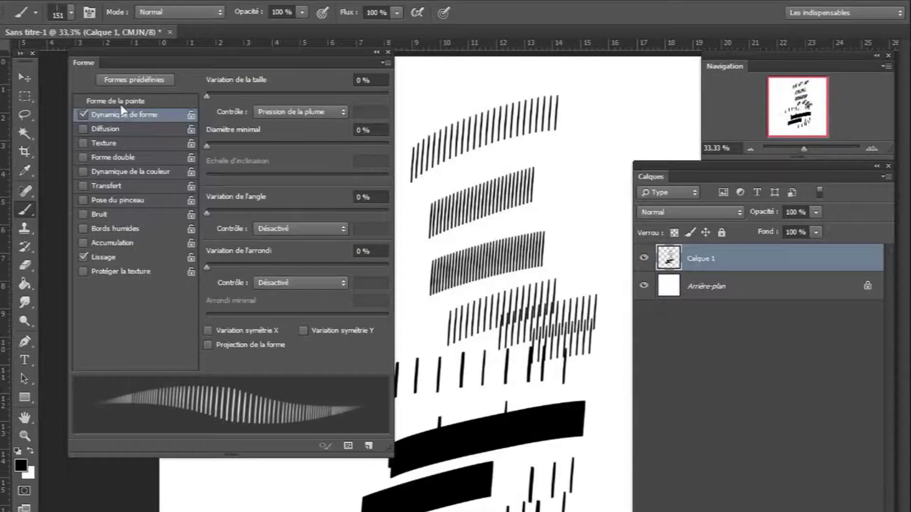
left_click(309, 112)
left_click(305, 128)
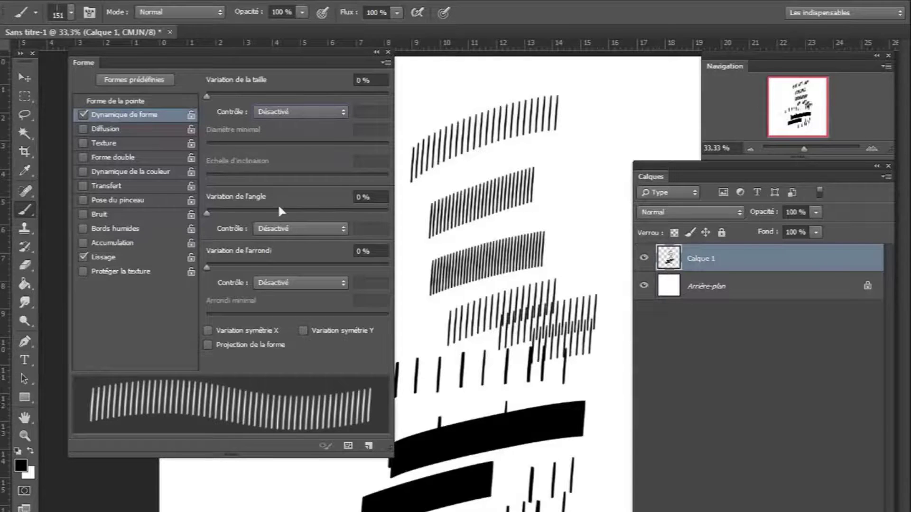
left_click_drag(212, 212, 395, 211)
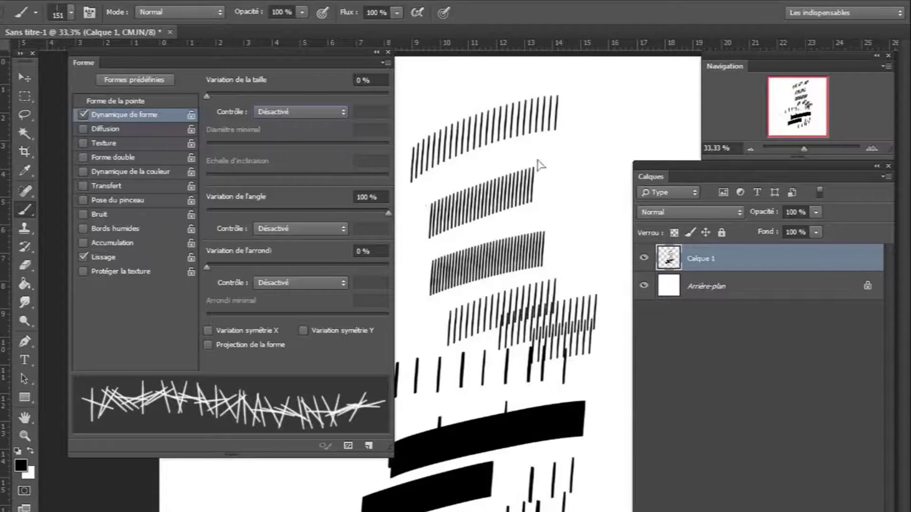
Paint a dense patch of randomly rotated lines near the canvas's upper right, moving the Calques panel aside to uncover the canvas.
mouse_move(565, 175)
left_mouse_down()
mouse_move(601, 154)
mouse_move(579, 183)
mouse_move(601, 165)
mouse_move(607, 141)
mouse_move(564, 204)
mouse_move(619, 141)
mouse_move(577, 197)
mouse_move(608, 164)
mouse_move(608, 222)
mouse_move(583, 192)
mouse_move(587, 231)
mouse_move(611, 177)
mouse_move(618, 198)
mouse_move(587, 217)
mouse_move(616, 190)
mouse_move(610, 242)
mouse_move(596, 210)
mouse_move(556, 221)
mouse_move(581, 184)
mouse_move(554, 155)
mouse_move(539, 168)
mouse_move(526, 150)
mouse_move(576, 126)
mouse_move(615, 124)
mouse_move(622, 145)
mouse_move(667, 130)
mouse_move(669, 147)
mouse_move(666, 122)
mouse_move(601, 145)
left_mouse_up()
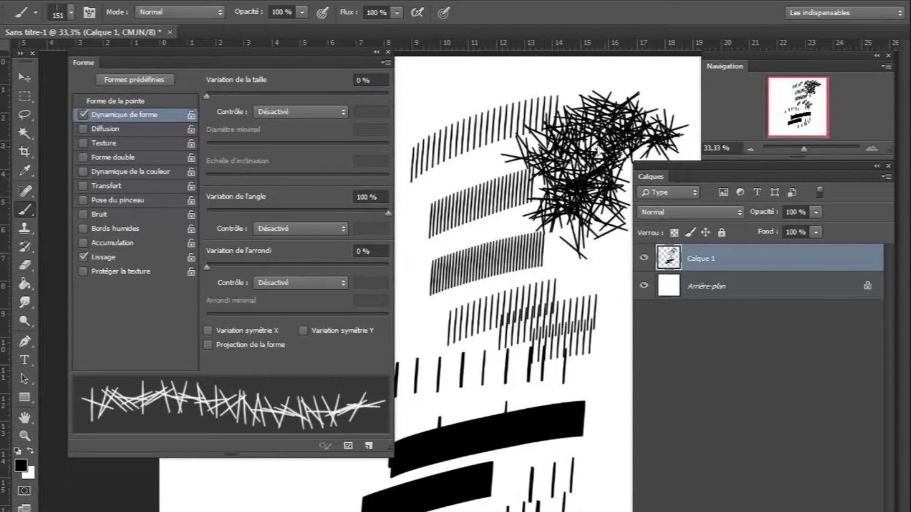
left_click_drag(672, 163, 763, 207)
mouse_move(635, 171)
left_mouse_down()
mouse_move(650, 185)
mouse_move(645, 237)
mouse_move(642, 173)
mouse_move(653, 193)
mouse_move(683, 204)
mouse_move(658, 250)
mouse_move(637, 222)
mouse_move(655, 219)
mouse_move(660, 253)
mouse_move(680, 269)
mouse_move(630, 230)
mouse_move(651, 272)
mouse_move(616, 237)
mouse_move(584, 279)
mouse_move(642, 245)
mouse_move(633, 268)
mouse_move(656, 275)
mouse_move(677, 310)
left_mouse_up()
mouse_move(636, 237)
left_mouse_down()
mouse_move(619, 264)
mouse_move(602, 231)
mouse_move(616, 212)
mouse_move(596, 257)
mouse_move(605, 258)
mouse_move(572, 252)
mouse_move(645, 262)
left_mouse_up()
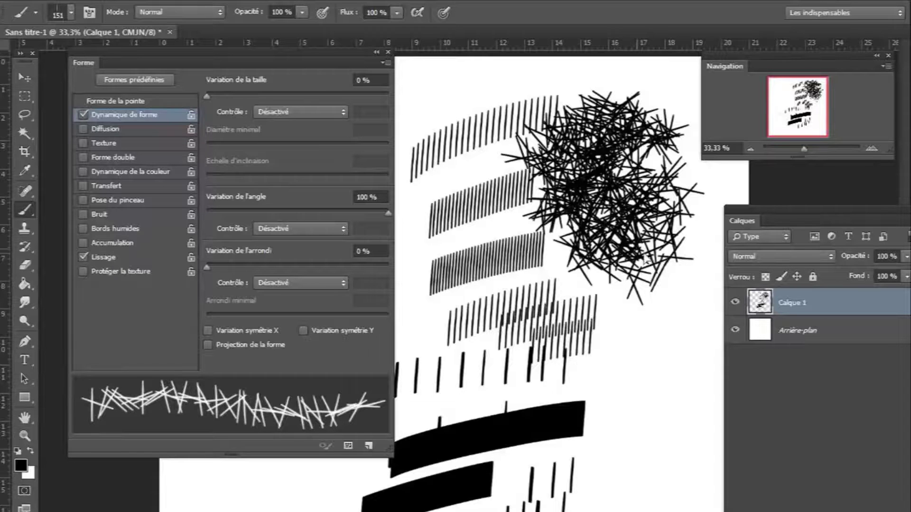
Raise the brush spacing to 176 % and then 284 %, painting more random crosshatching below the first patch at each value.
left_click(129, 101)
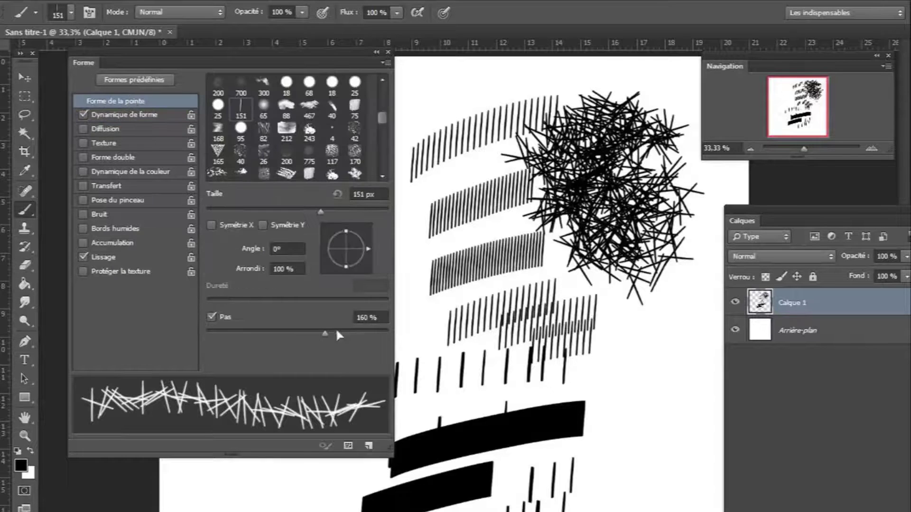
left_click_drag(326, 332, 332, 332)
mouse_move(639, 310)
left_mouse_down()
mouse_move(683, 265)
mouse_move(674, 283)
mouse_move(570, 344)
left_mouse_up()
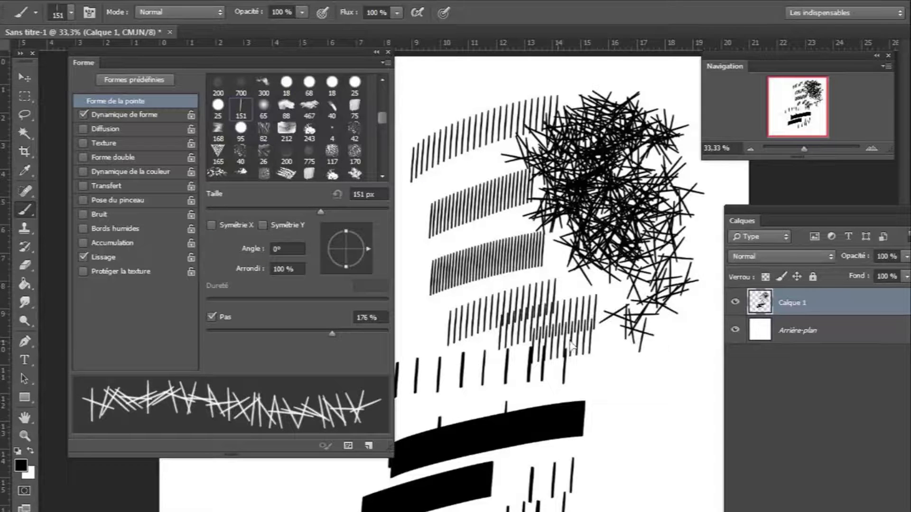
left_click(350, 332)
mouse_move(635, 361)
left_mouse_down()
mouse_move(611, 387)
mouse_move(651, 345)
mouse_move(641, 396)
mouse_move(655, 354)
mouse_move(686, 345)
mouse_move(644, 418)
mouse_move(691, 354)
mouse_move(647, 410)
mouse_move(650, 366)
mouse_move(675, 370)
mouse_move(663, 347)
mouse_move(682, 326)
mouse_move(695, 332)
mouse_move(686, 373)
mouse_move(649, 438)
mouse_move(672, 429)
mouse_move(669, 387)
mouse_move(631, 440)
mouse_move(641, 441)
mouse_move(643, 417)
mouse_move(593, 353)
mouse_move(614, 371)
mouse_move(605, 356)
mouse_move(569, 343)
left_mouse_up()
mouse_move(575, 385)
left_mouse_down()
mouse_move(611, 315)
mouse_move(627, 308)
mouse_move(631, 283)
mouse_move(624, 401)
left_mouse_up()
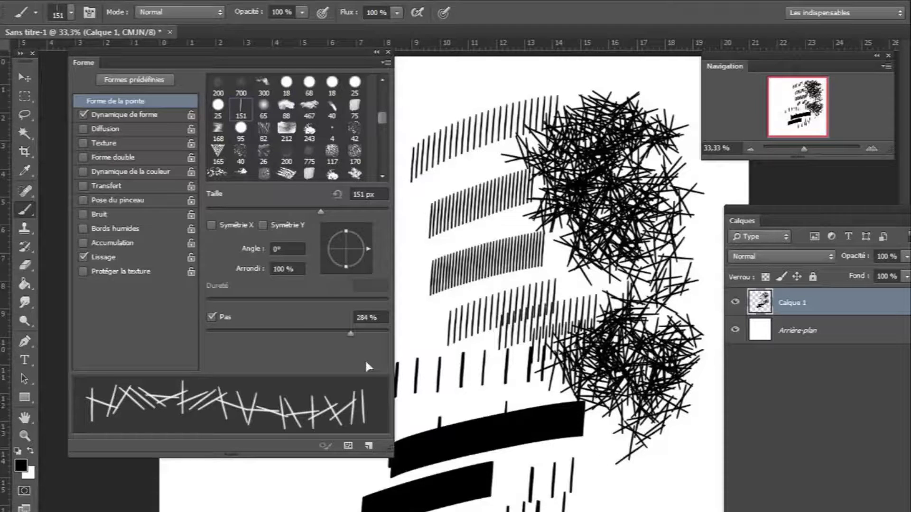
Save the current brush settings as a new preset named "Forme échantillonnée 1 1", capturing its size.
left_click(388, 51)
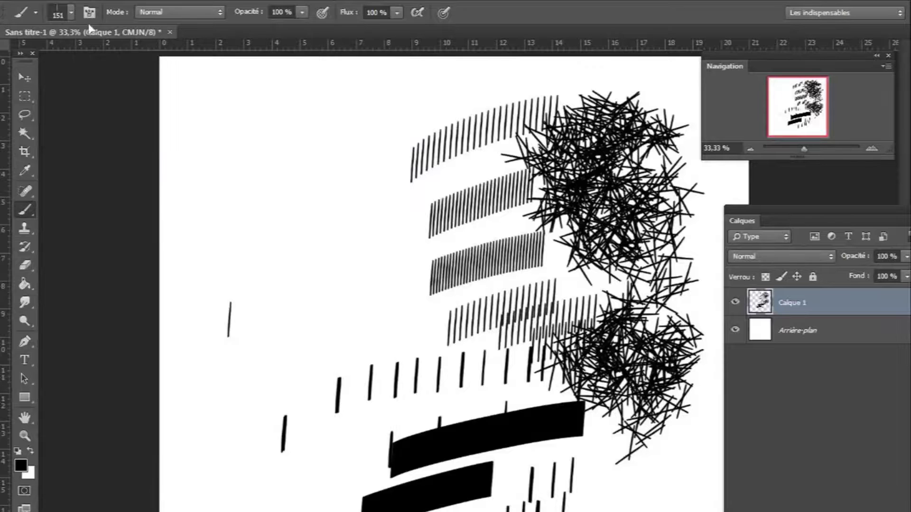
left_click(71, 13)
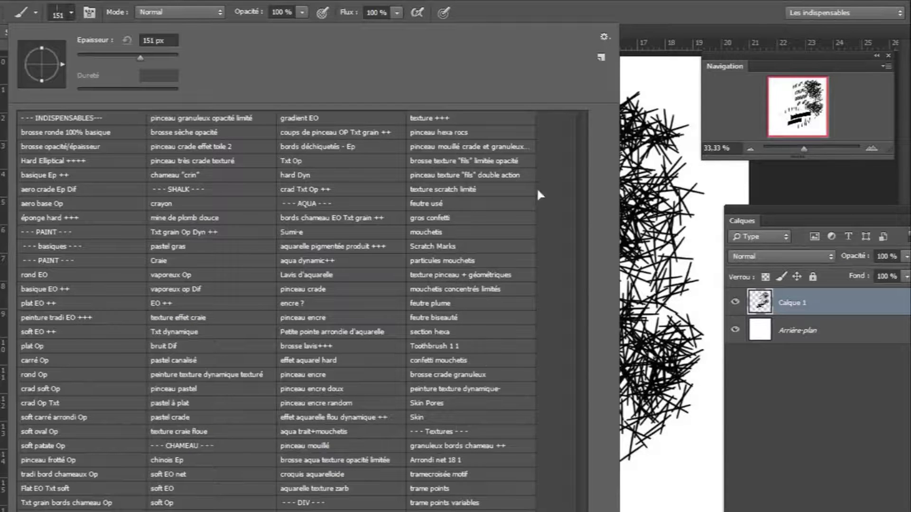
left_click(601, 57)
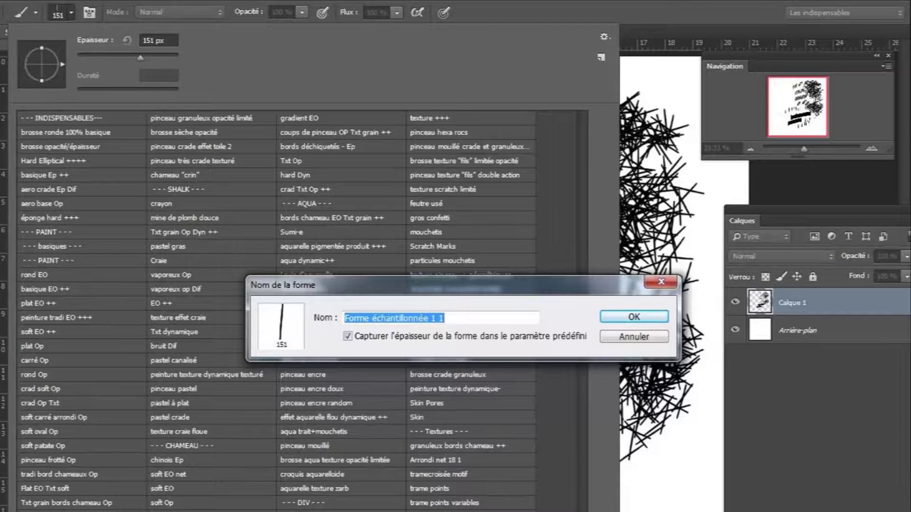
left_click(634, 317)
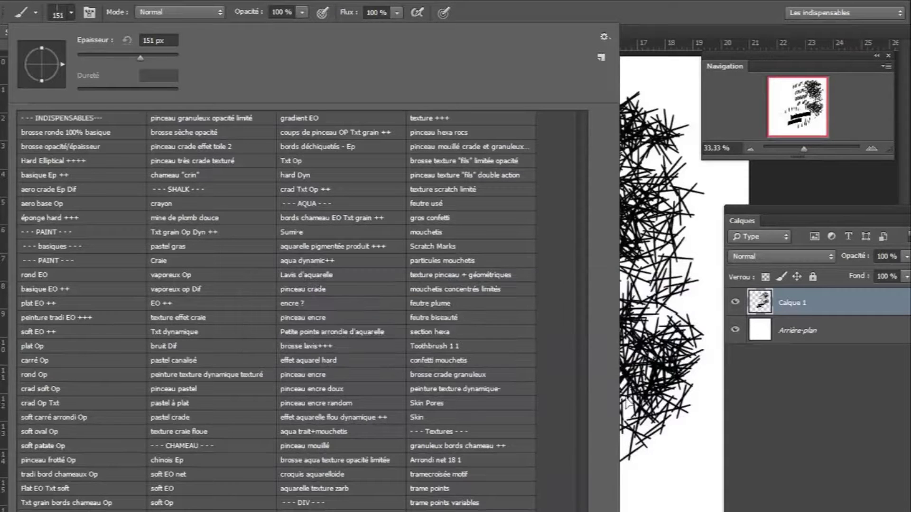
left_click(664, 450)
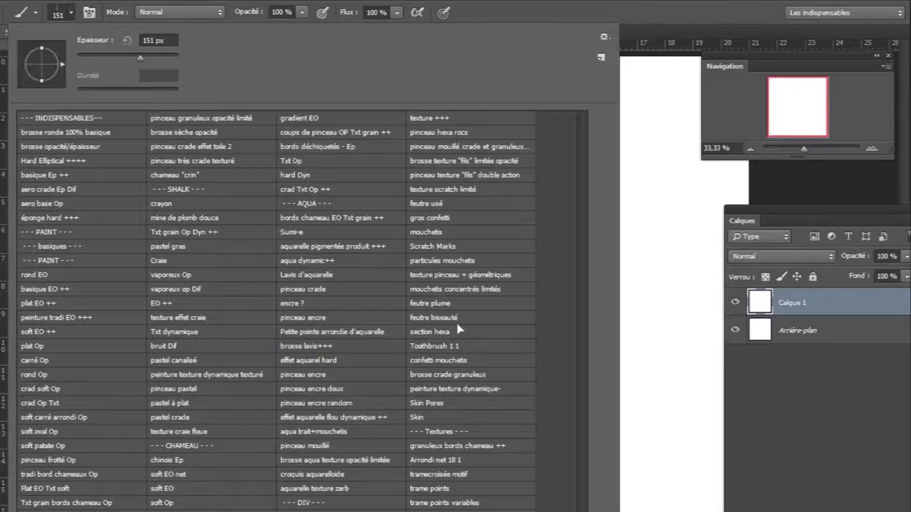
Paint a single line mark, then set the brush's angle control to Direction initiale with angle variation at 0 %.
left_click_drag(651, 275, 671, 245)
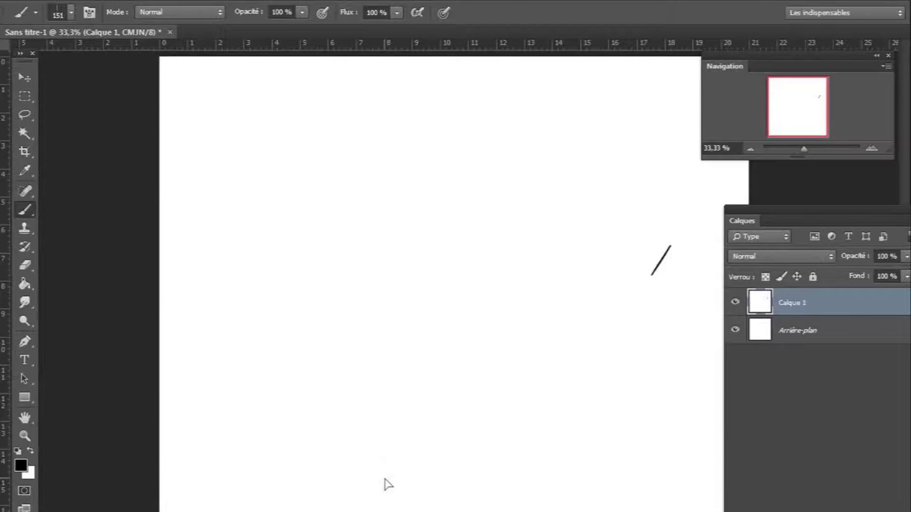
key("F5")
left_click(131, 115)
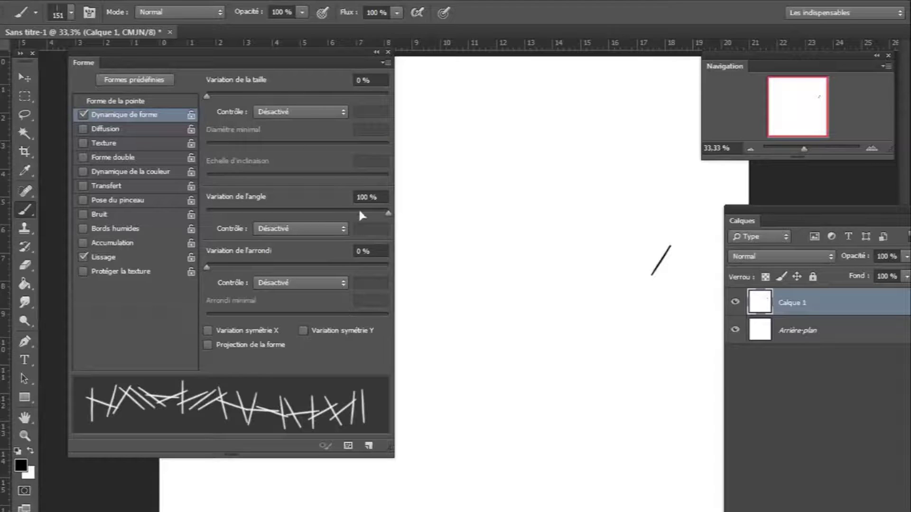
left_click(317, 231)
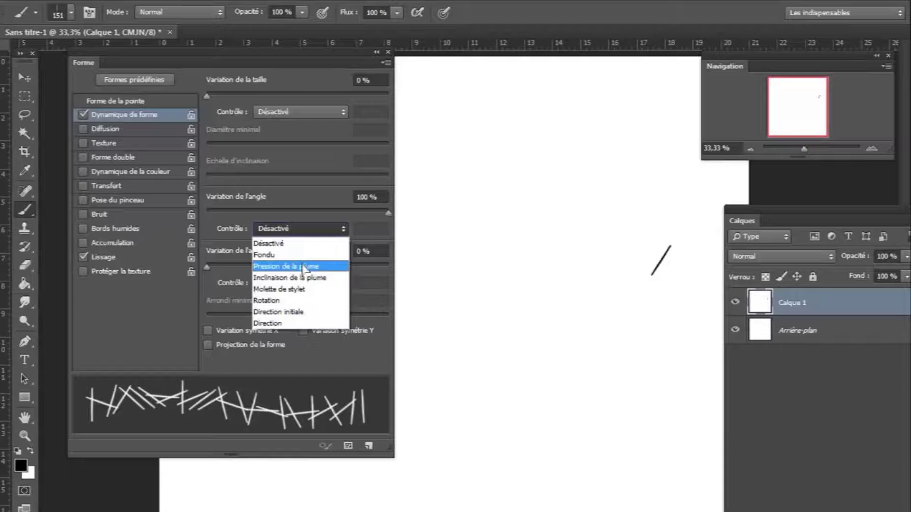
left_click(308, 312)
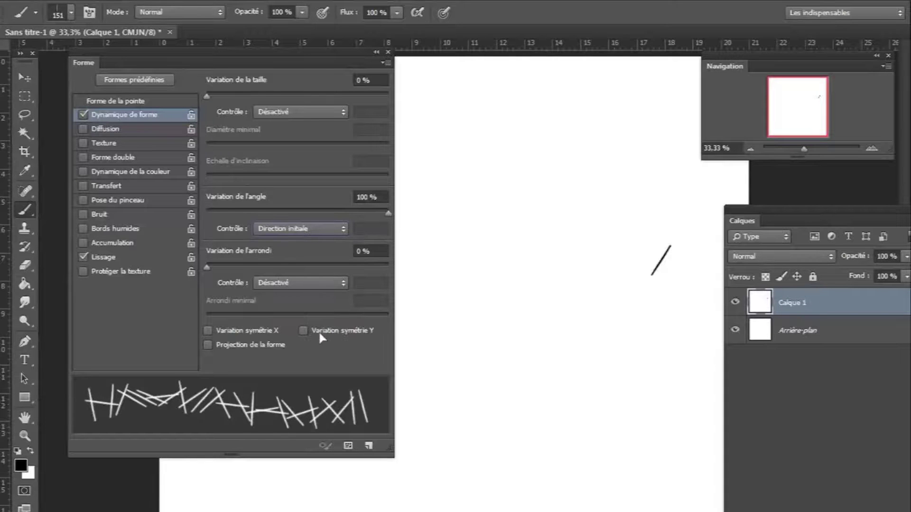
left_click_drag(388, 214, 191, 194)
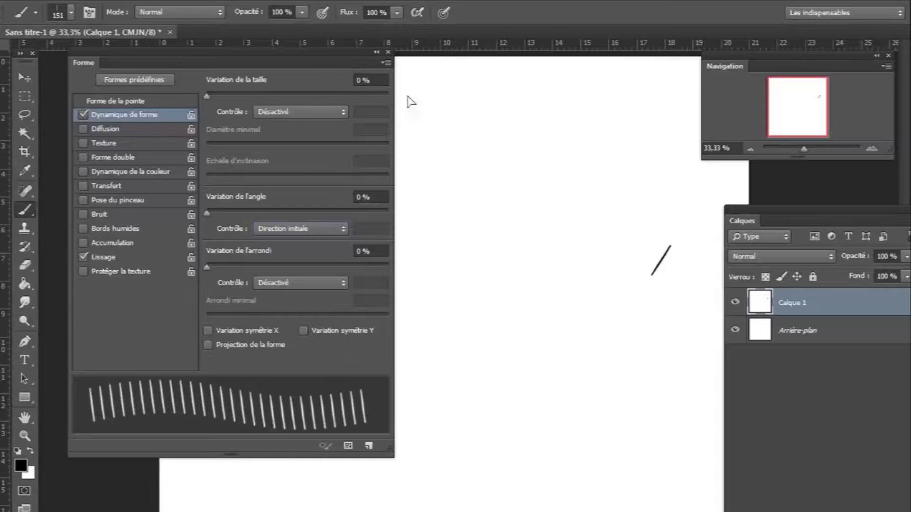
left_click(388, 52)
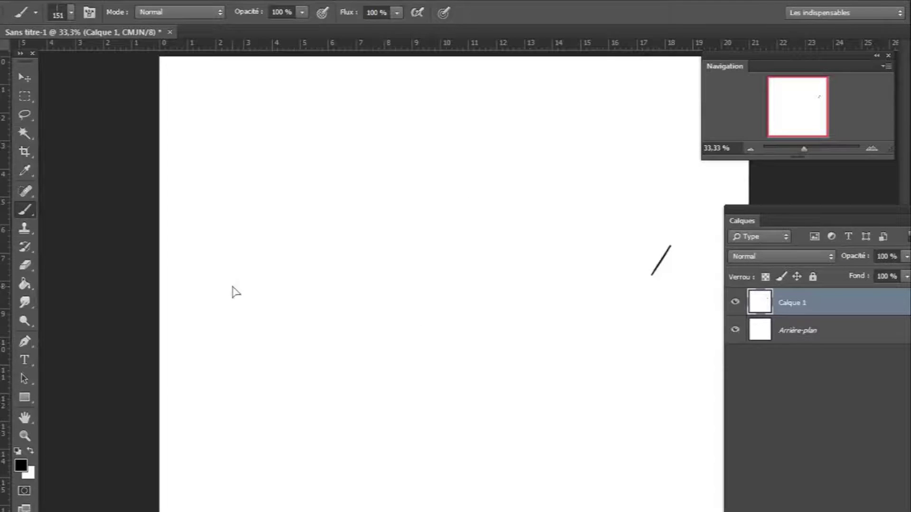
Test the direction-based brush with a curved row, three vertical rows and two overlapping diagonal rows across the canvas.
mouse_move(227, 297)
left_mouse_down()
mouse_move(295, 247)
mouse_move(434, 205)
left_mouse_up()
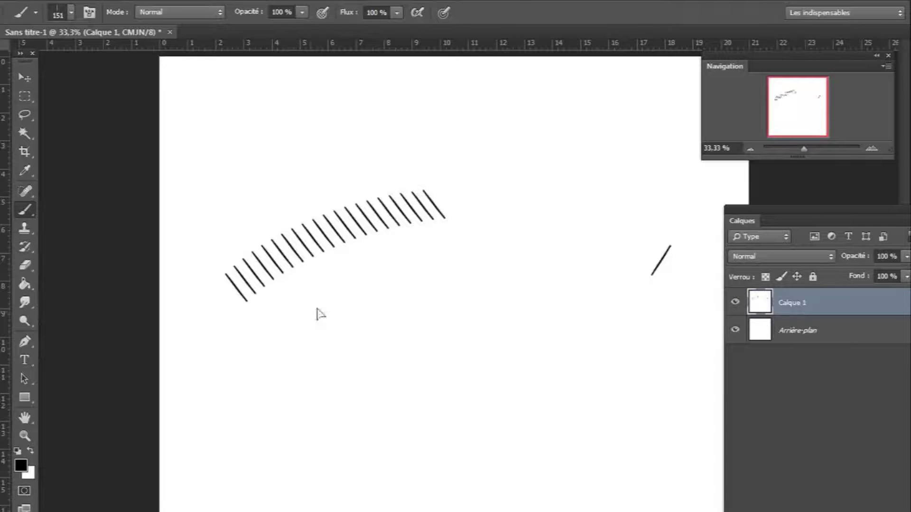
left_click_drag(498, 101, 488, 370)
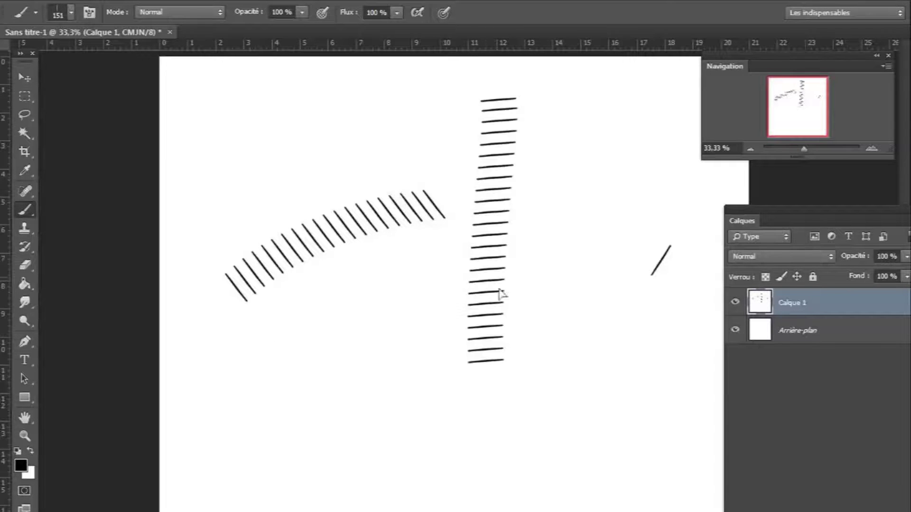
left_click_drag(556, 97, 539, 347)
left_click_drag(446, 94, 437, 369)
mouse_move(216, 429)
left_mouse_down()
mouse_move(270, 383)
mouse_move(488, 297)
mouse_move(627, 270)
left_mouse_up()
left_click_drag(228, 422, 593, 294)
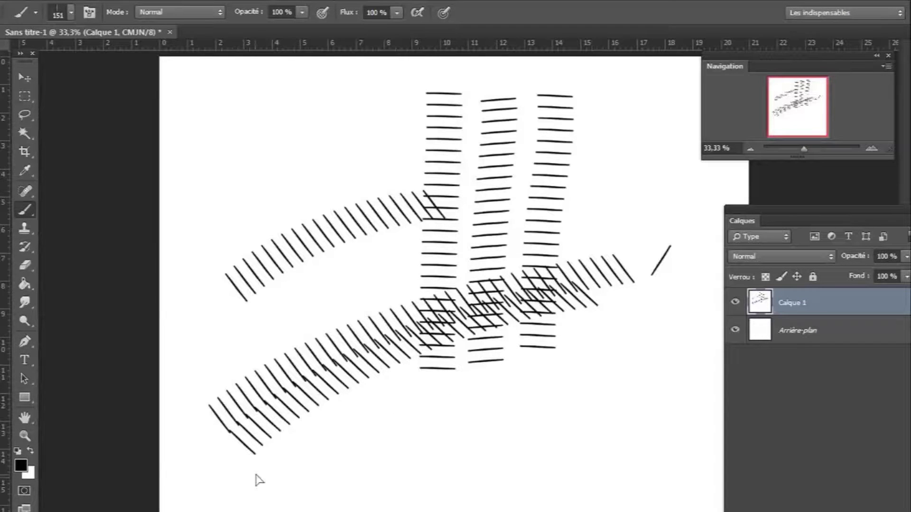
Paint two dense hatched patches with overlapping strokes in the lower part of the canvas.
mouse_move(252, 484)
left_mouse_down()
mouse_move(329, 430)
mouse_move(327, 445)
mouse_move(365, 429)
left_mouse_up()
left_click_drag(277, 495, 428, 503)
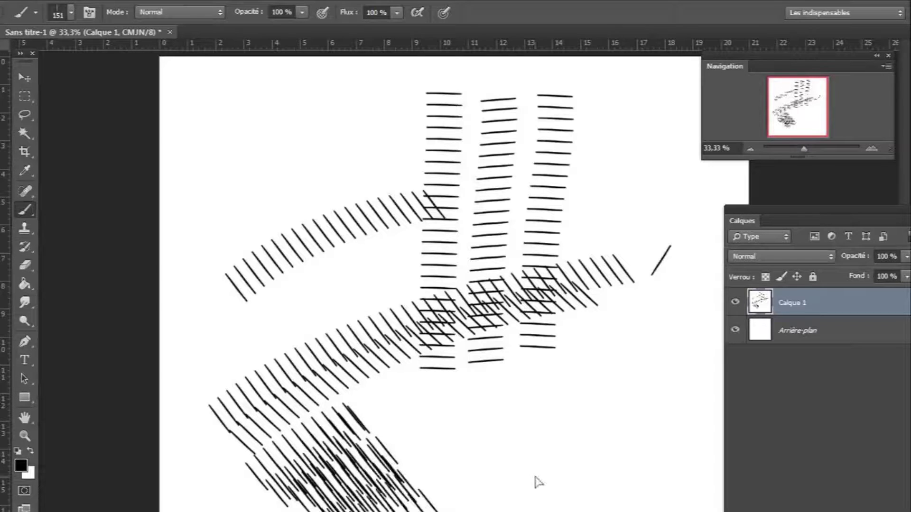
mouse_move(475, 441)
left_mouse_down()
mouse_move(524, 405)
mouse_move(508, 475)
mouse_move(589, 462)
left_mouse_up()
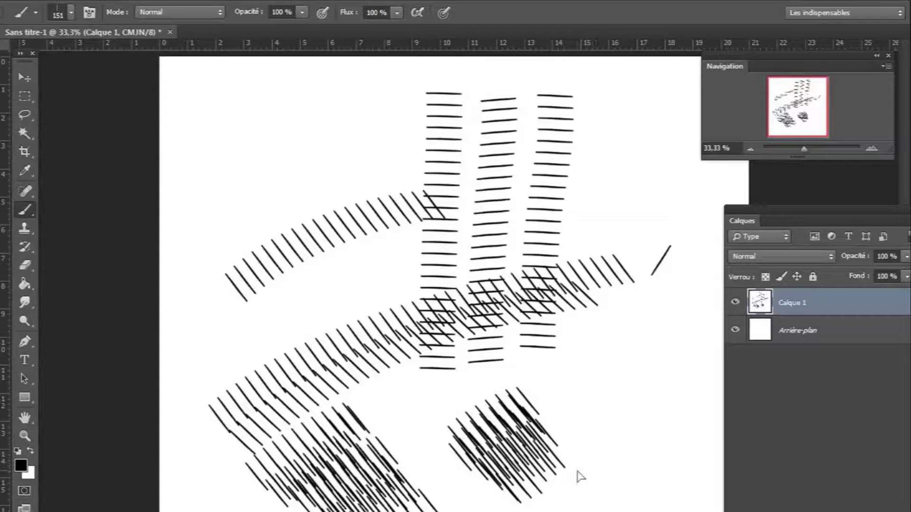
Reduce the brush spacing to 200 % and paint overlapping rows of hatching beside and below the smaller hatched patch.
key("F5")
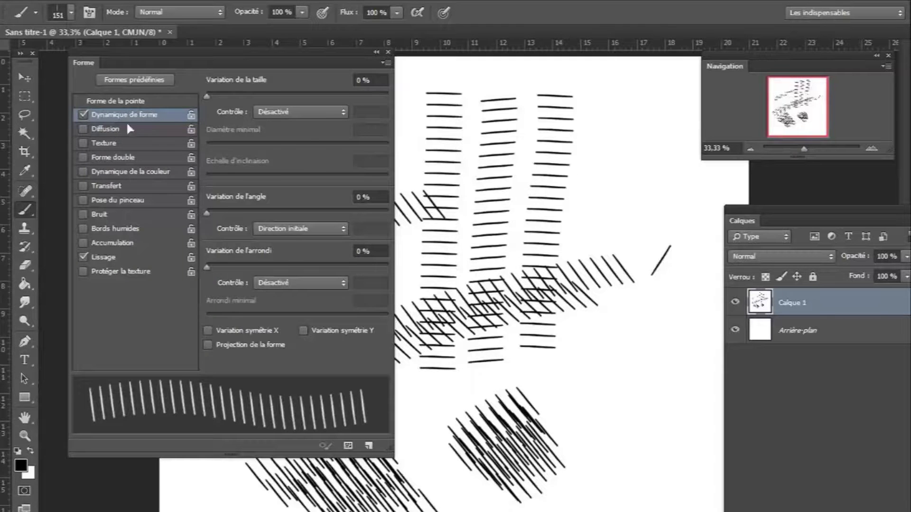
left_click(128, 101)
left_click_drag(352, 330, 343, 330)
mouse_move(552, 401)
left_mouse_down()
mouse_move(677, 352)
mouse_move(710, 363)
mouse_move(693, 368)
left_mouse_up()
left_click_drag(579, 412, 705, 374)
left_click_drag(578, 432, 690, 402)
left_click_drag(596, 452, 702, 425)
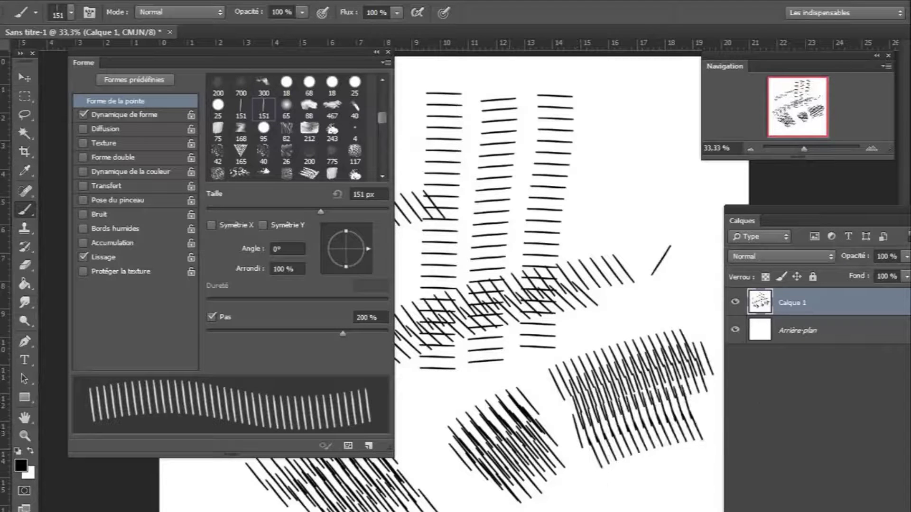
left_click_drag(546, 510, 683, 493)
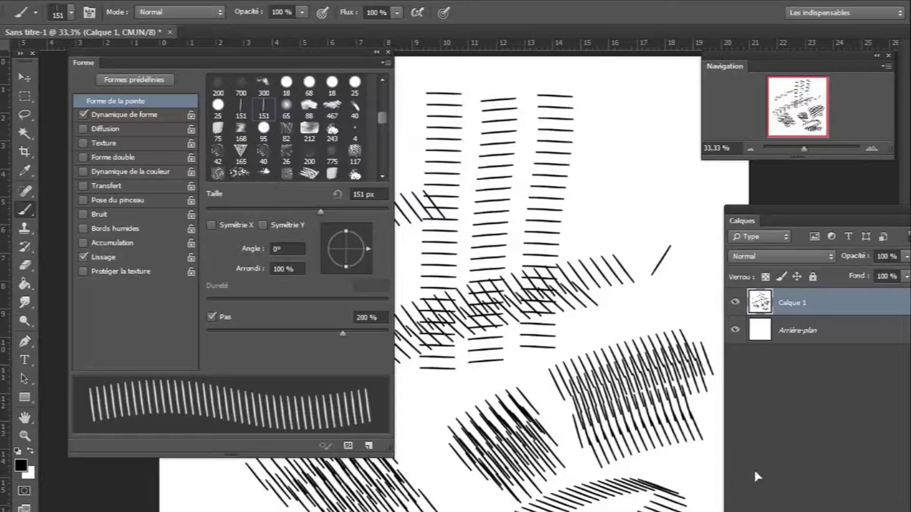
Paint three overlapping diagonal rows of hatching in the upper-left area of the canvas above the curved row.
left_click(388, 52)
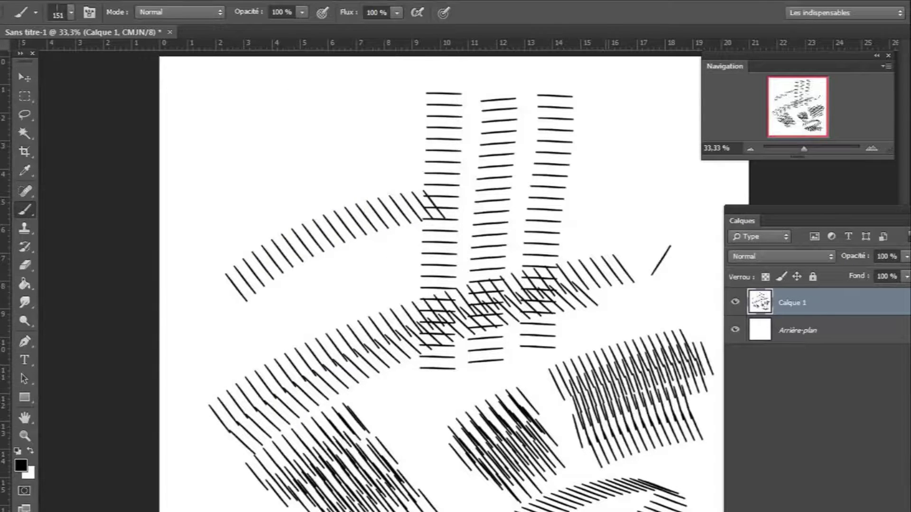
left_click_drag(192, 228, 330, 120)
left_click_drag(209, 247, 364, 131)
left_click_drag(220, 266, 387, 142)
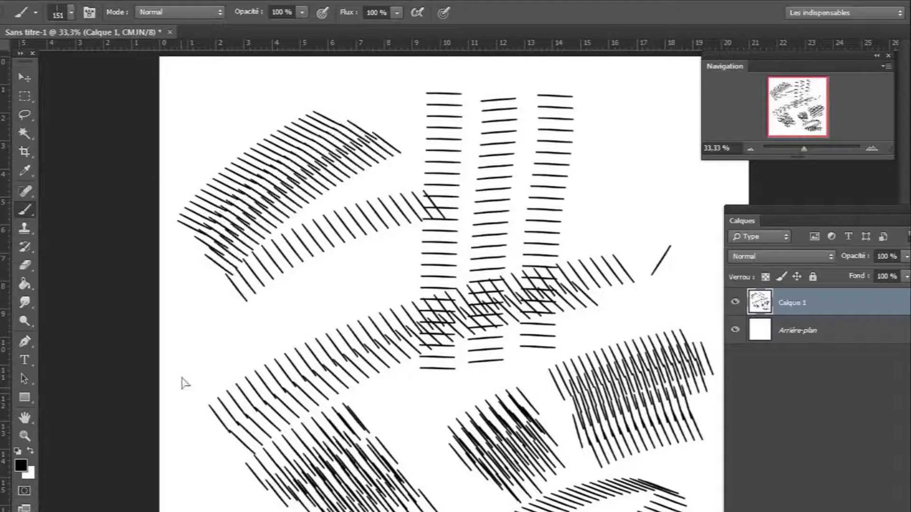
Paint overlapping curved rows of hatching that sweep from the canvas's lower left across its middle.
mouse_move(187, 451)
left_mouse_down()
mouse_move(273, 286)
mouse_move(273, 302)
left_mouse_up()
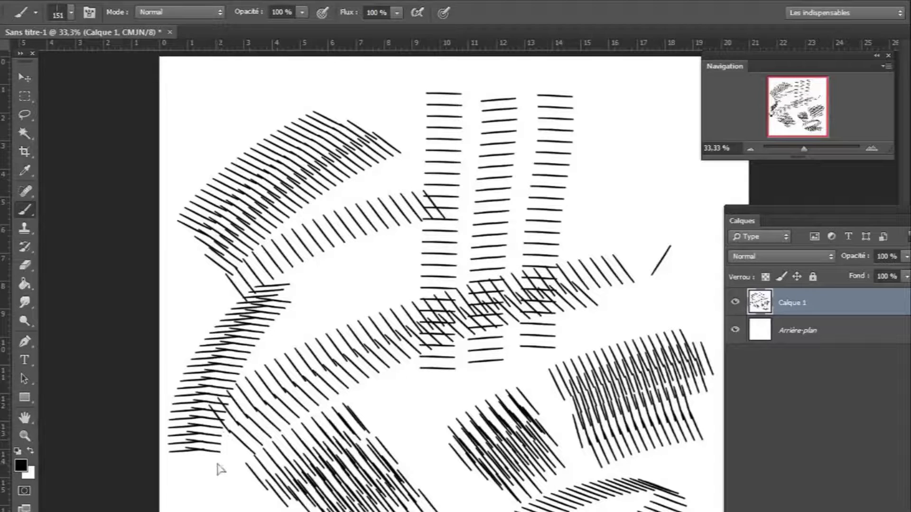
left_click_drag(223, 439, 356, 277)
left_click_drag(230, 465, 410, 259)
mouse_move(241, 465)
left_mouse_down()
mouse_move(461, 244)
mouse_move(387, 301)
mouse_move(487, 244)
left_mouse_up()
left_click_drag(252, 480, 481, 290)
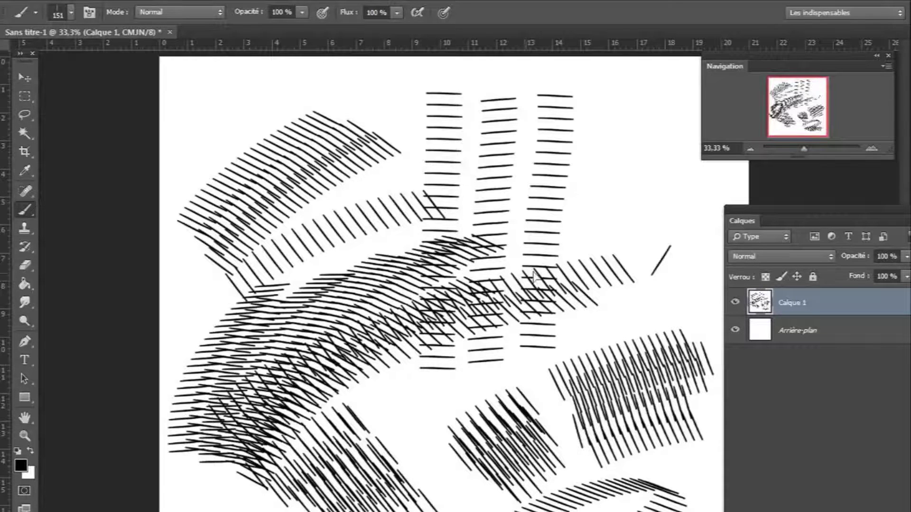
Fill the gap between the two dense hatched patches with four more overlapping rows of hatching.
left_click_drag(259, 464, 444, 361)
left_click_drag(295, 456, 495, 370)
mouse_move(301, 475)
left_mouse_down()
mouse_move(378, 432)
mouse_move(529, 394)
left_mouse_up()
mouse_move(298, 494)
left_mouse_down()
mouse_move(323, 476)
mouse_move(537, 404)
mouse_move(551, 437)
mouse_move(503, 464)
mouse_move(547, 462)
left_mouse_up()
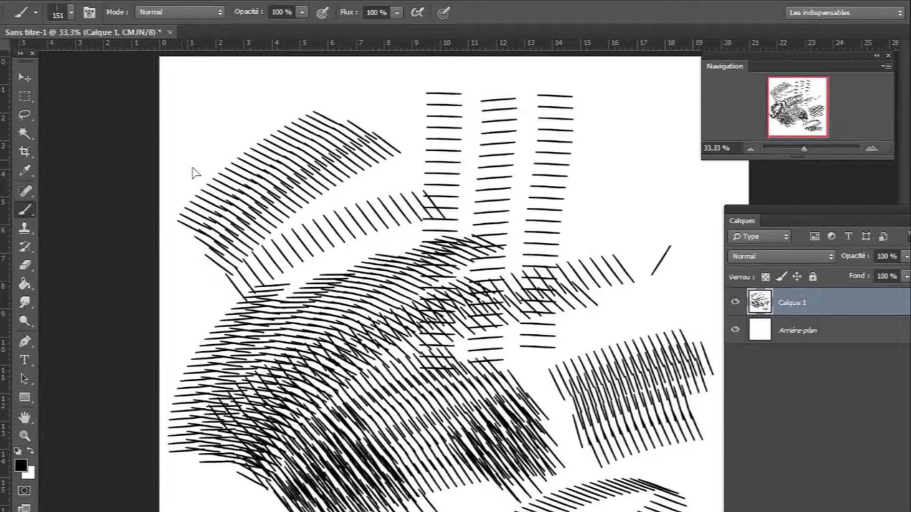
Save the current line brush as a new preset under the suggested name and paint one single line mark.
left_click(72, 14)
left_click(601, 57)
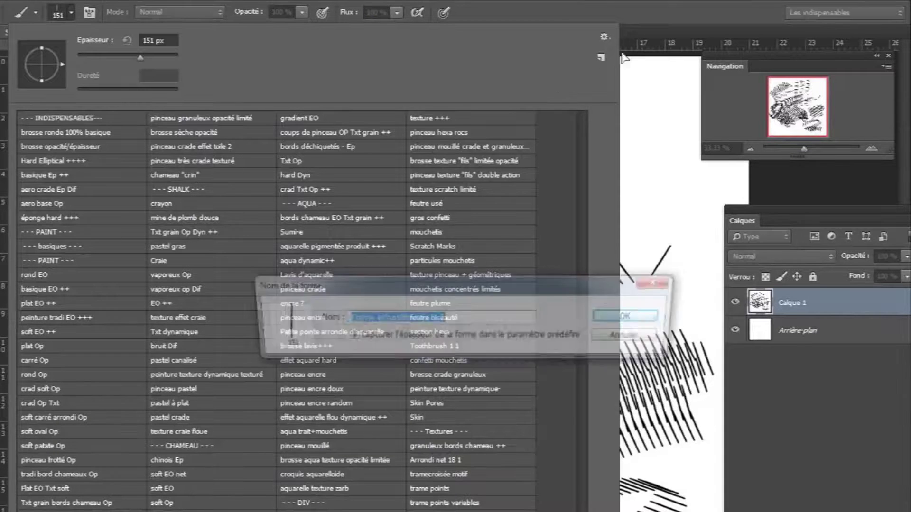
left_click(634, 317)
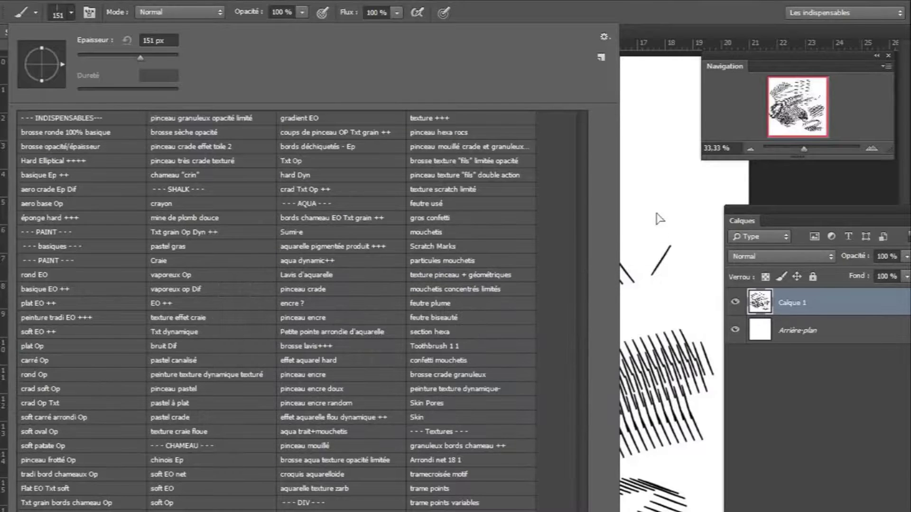
left_click_drag(643, 202, 670, 222)
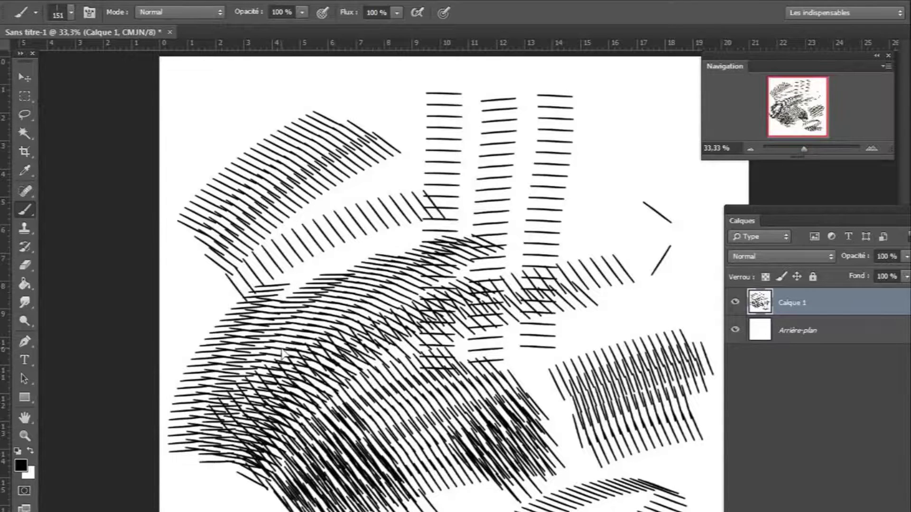
Set the brush's angle variation control to Direction in the shape dynamics and put the brush settings away.
key("F5")
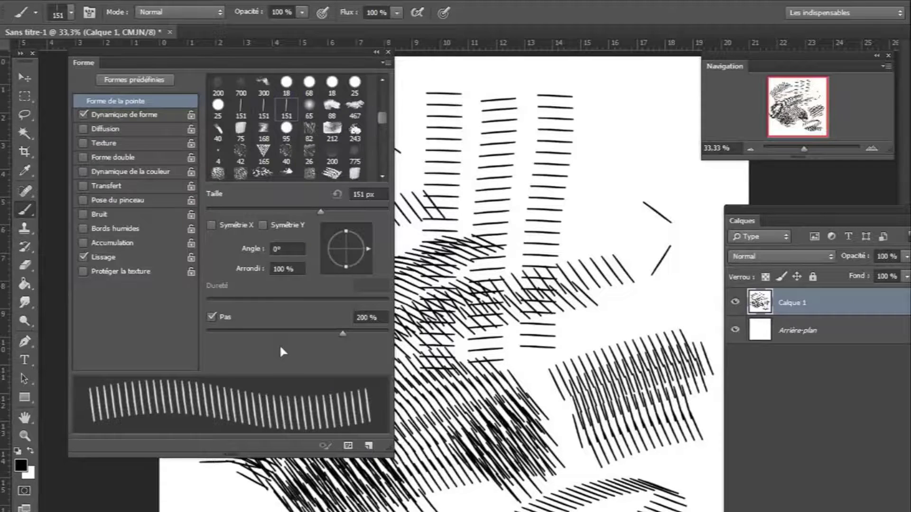
left_click(137, 116)
left_click(302, 229)
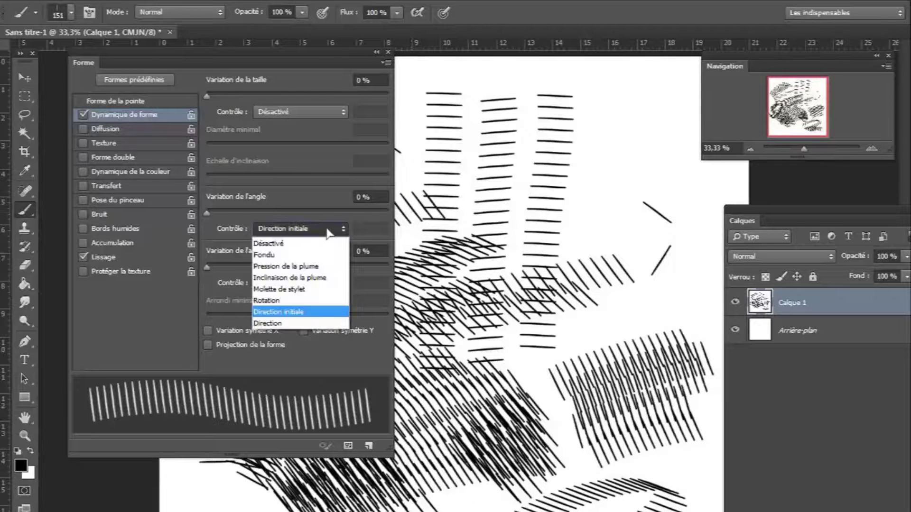
left_click(287, 325)
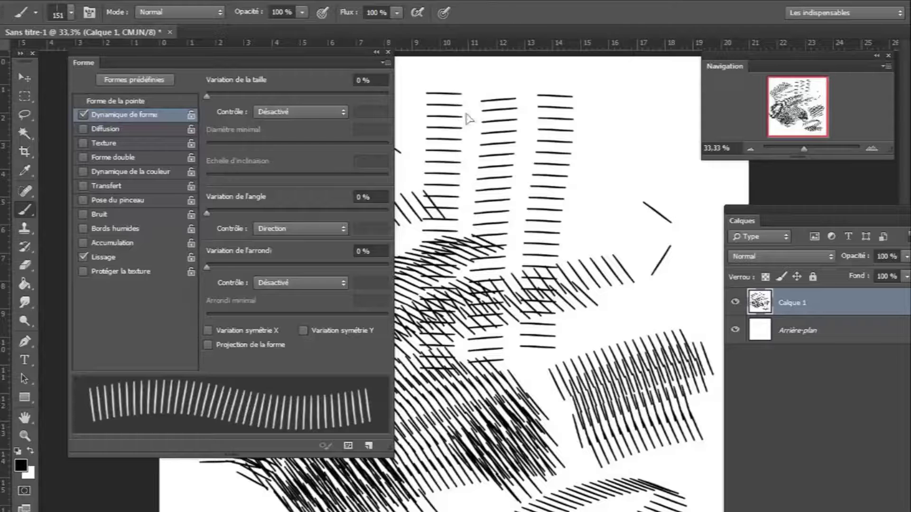
left_click(388, 52)
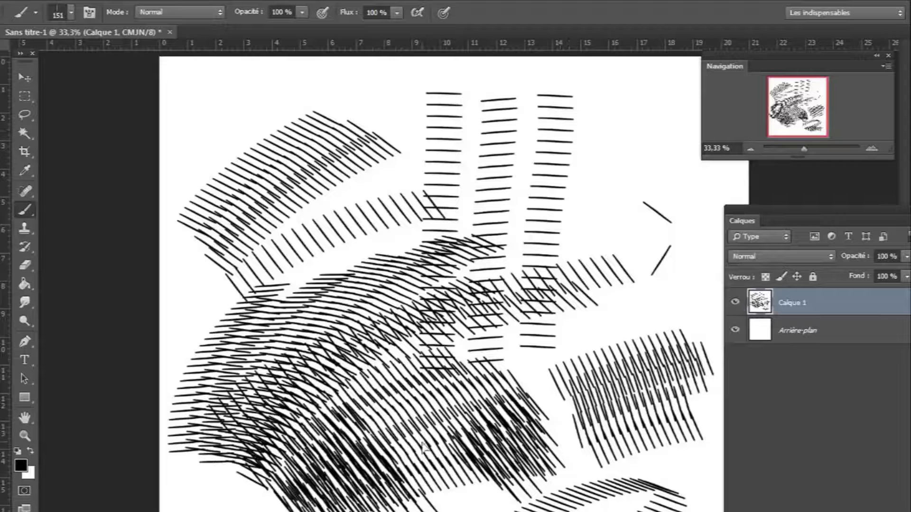
Clear the canvas to white and test the direction-following brush with two tight swirls and long winding strokes.
key("ctrl+BackSpace")
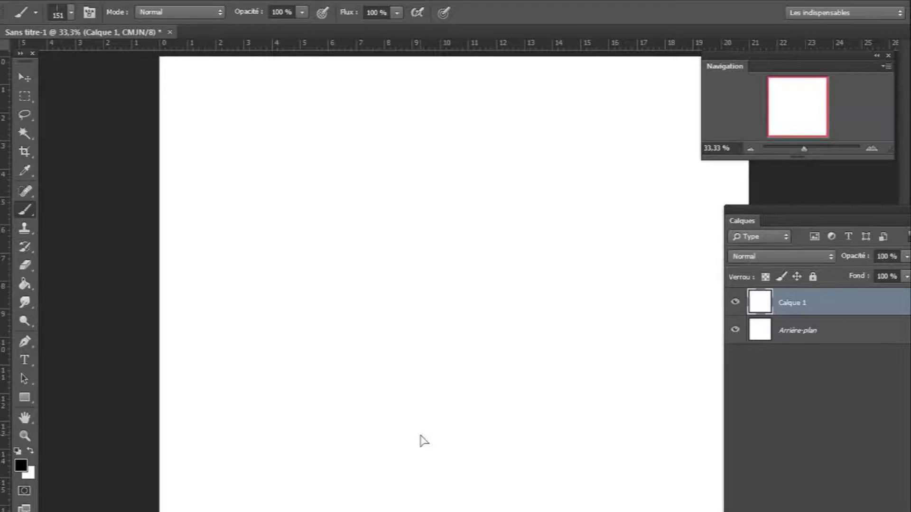
mouse_move(264, 240)
left_mouse_down()
mouse_move(312, 218)
mouse_move(295, 275)
mouse_move(314, 217)
left_mouse_up()
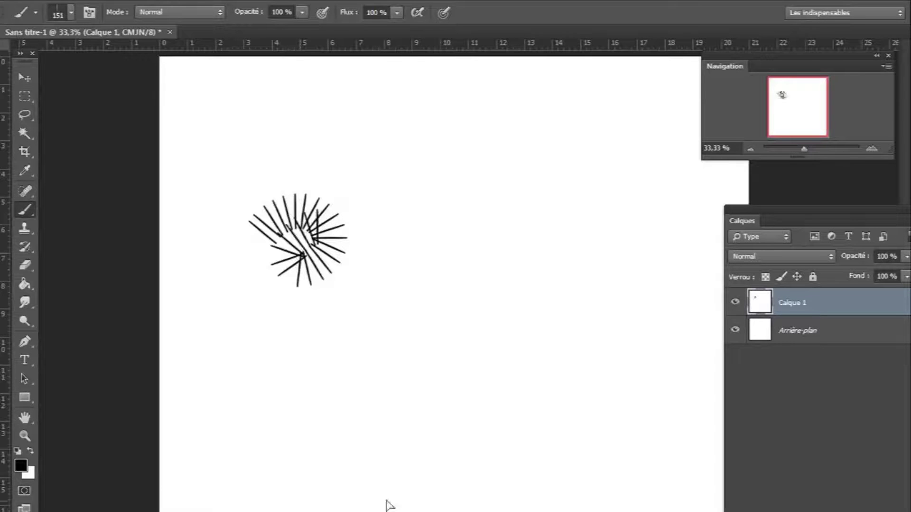
mouse_move(448, 252)
left_mouse_down()
mouse_move(468, 254)
mouse_move(456, 246)
left_mouse_up()
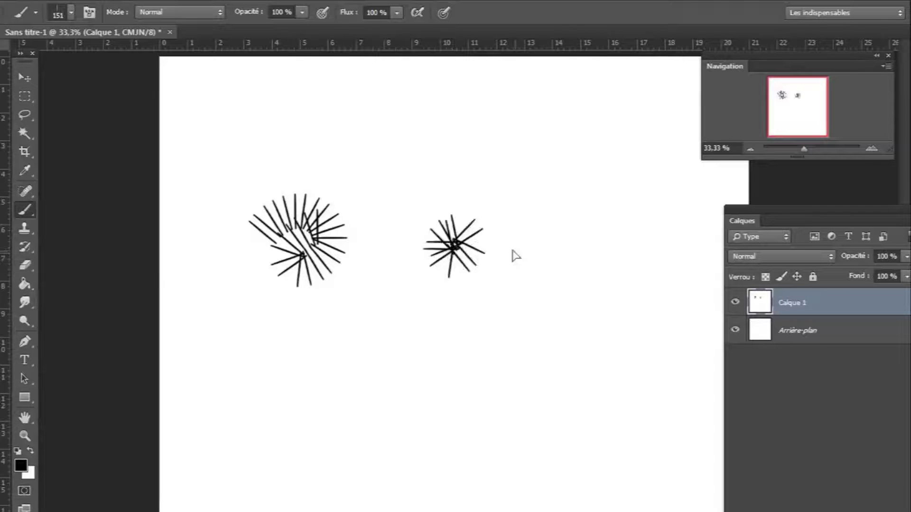
mouse_move(530, 344)
left_mouse_down()
mouse_move(455, 490)
mouse_move(634, 444)
mouse_move(570, 487)
mouse_move(616, 455)
left_mouse_up()
mouse_move(304, 413)
left_mouse_down()
mouse_move(352, 503)
mouse_move(285, 376)
mouse_move(270, 216)
left_mouse_up()
mouse_move(339, 164)
left_mouse_down()
mouse_move(394, 299)
mouse_move(585, 124)
mouse_move(597, 379)
mouse_move(617, 308)
left_mouse_up()
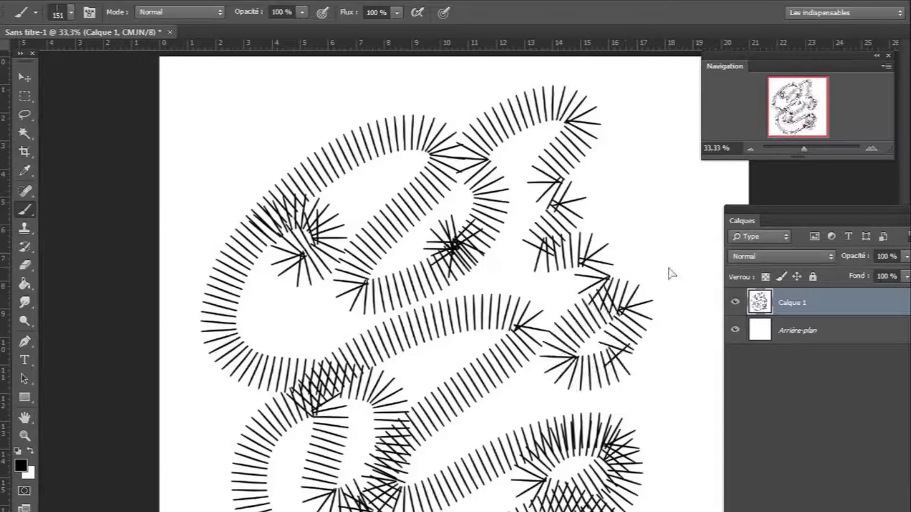
mouse_move(630, 201)
left_mouse_down()
mouse_move(681, 201)
mouse_move(643, 204)
mouse_move(675, 228)
mouse_move(635, 218)
mouse_move(671, 254)
mouse_move(637, 245)
mouse_move(679, 273)
left_mouse_up()
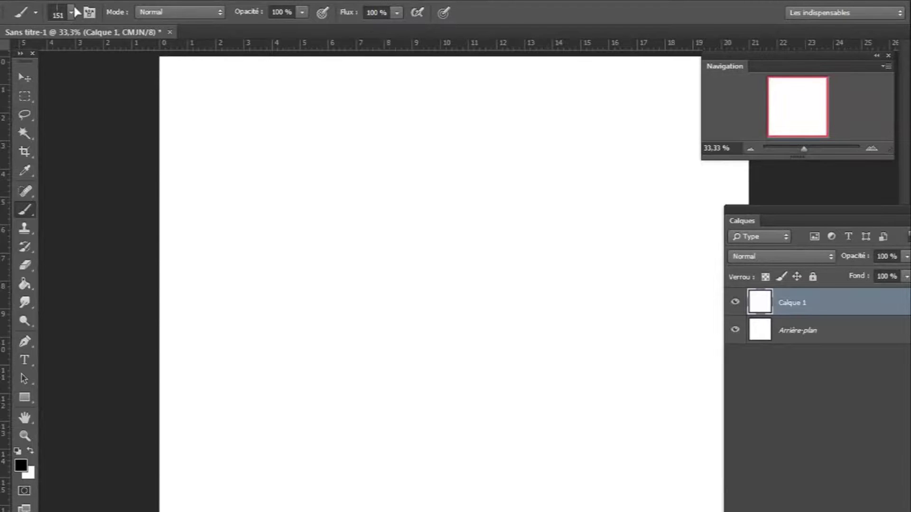
Draw three short, parallel curved strokes on the blank canvas with the Arrondi net 18 1 brush at 15 px.
left_click(74, 14)
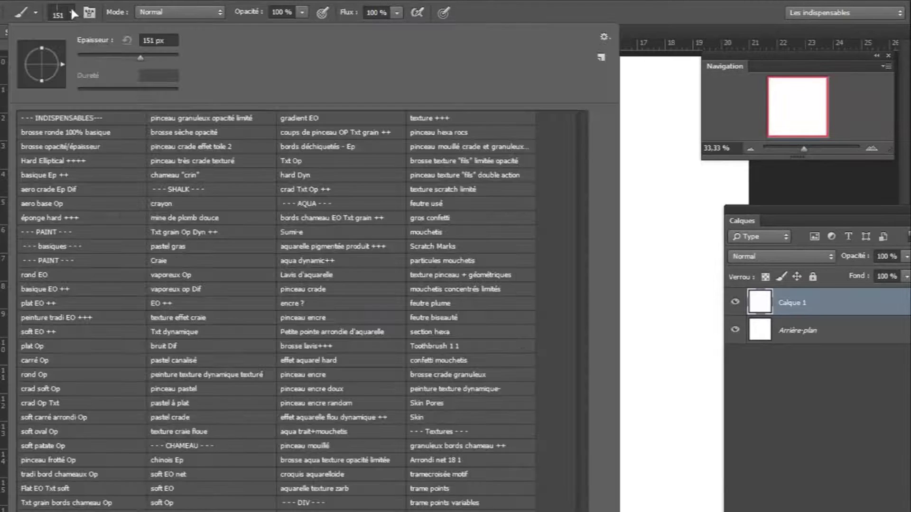
left_click(453, 461)
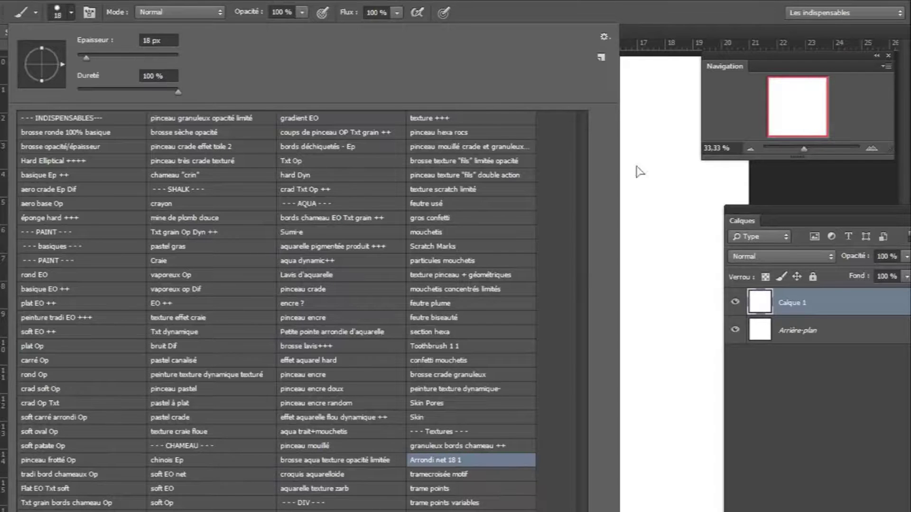
left_click(668, 2)
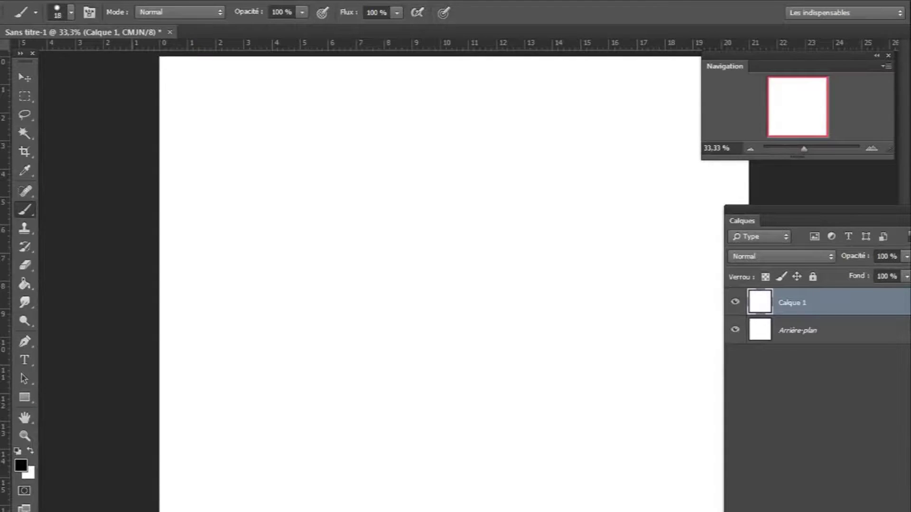
mouse_move(279, 225)
left_mouse_down()
mouse_move(252, 273)
mouse_move(263, 273)
left_mouse_up()
left_click_drag(293, 234, 269, 276)
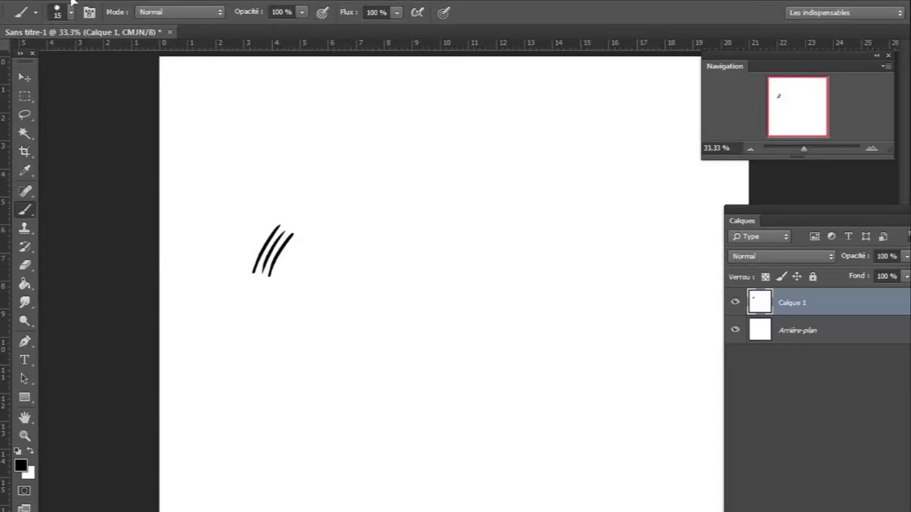
Define the three drawn strokes as a new brush tip, keeping the suggested name Forme échantillonnée 2.
left_click(100, 1)
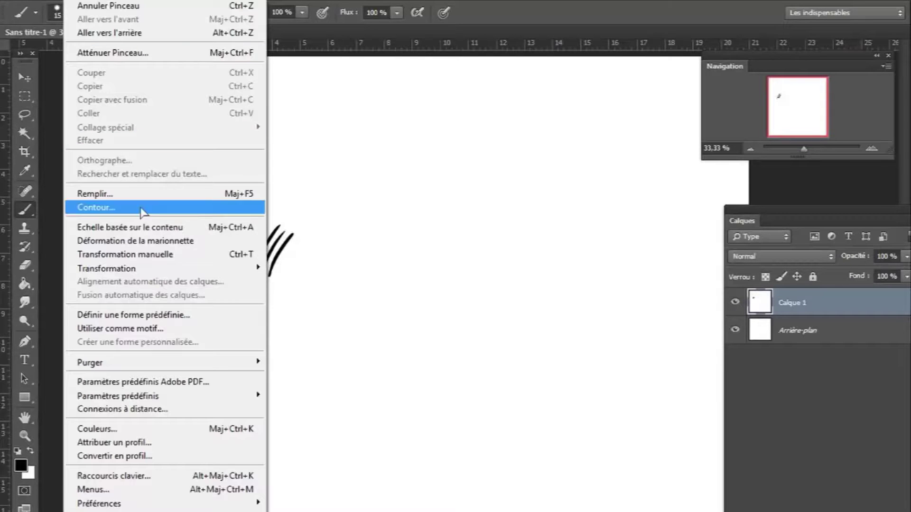
left_click(183, 315)
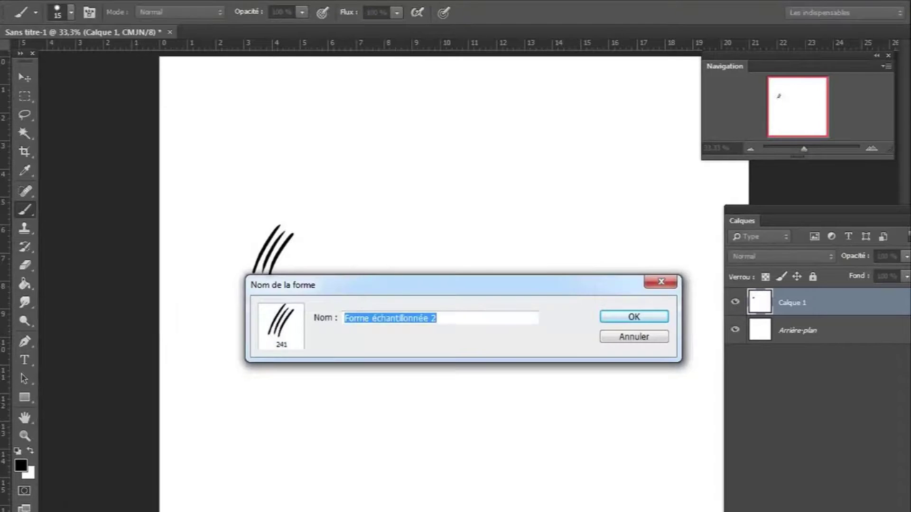
left_click(635, 317)
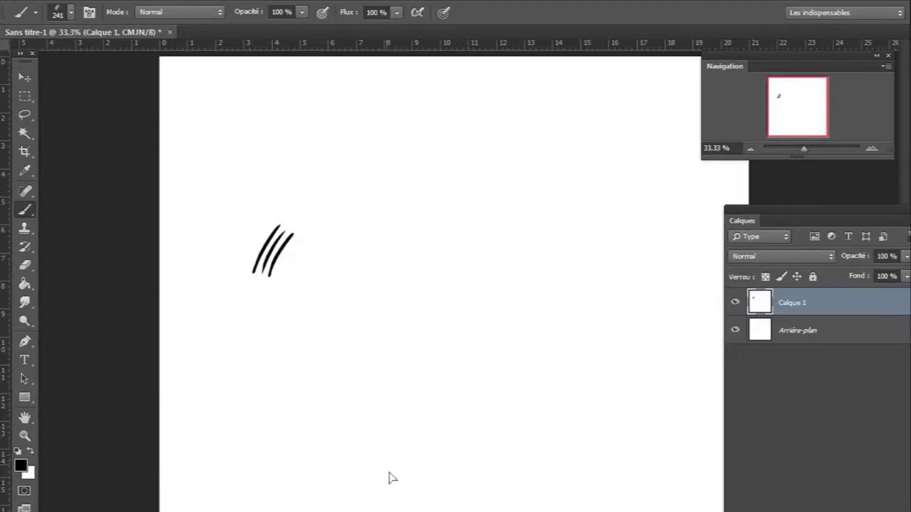
Stamp the new three-stroke brush in a spaced row and in overlapping clusters below it.
left_click(344, 166)
left_click(386, 174)
left_click(420, 178)
left_click(452, 183)
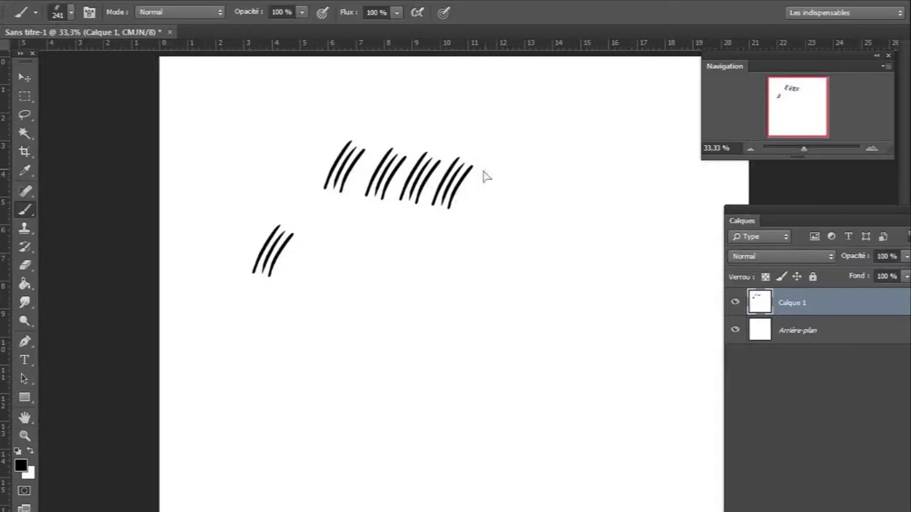
left_click(486, 171)
left_click(496, 192)
left_click(458, 224)
left_click(412, 234)
left_click(393, 250)
left_click(438, 263)
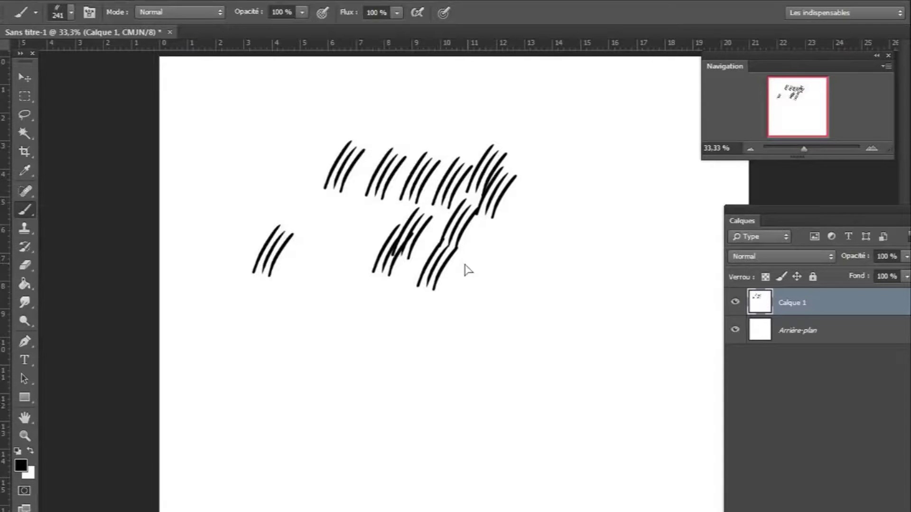
left_click(482, 258)
left_click(502, 244)
left_click(531, 246)
left_click(496, 290)
left_click(462, 295)
left_click(449, 296)
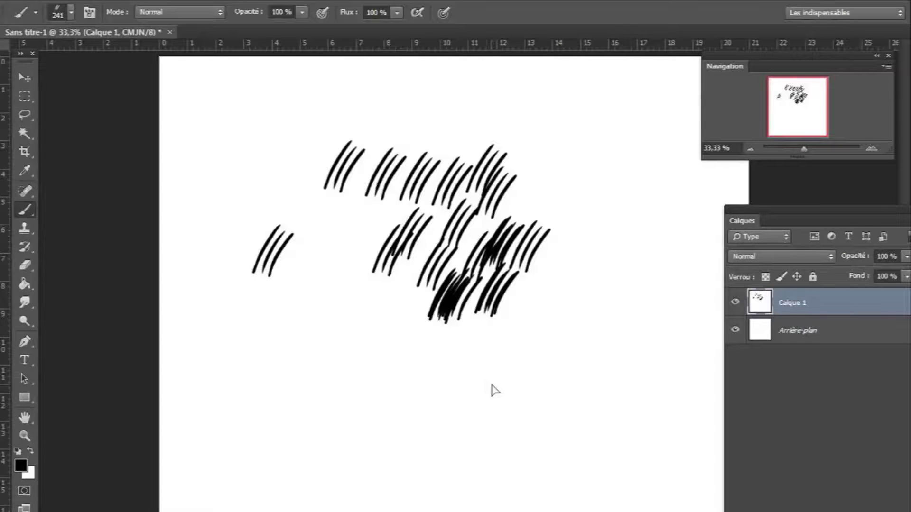
Enable Dynamique de forme for the brush, set the size control to Désactivé and the angle variation to 100 %.
key("F5")
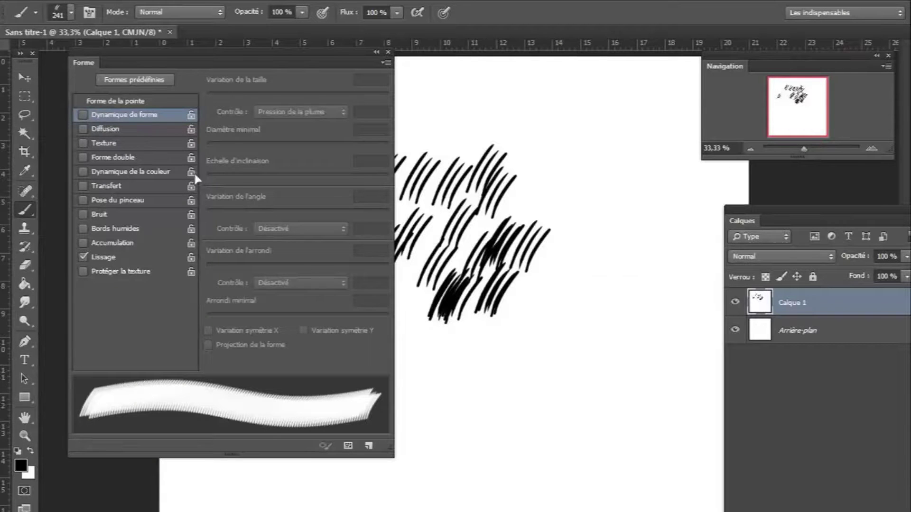
left_click(84, 114)
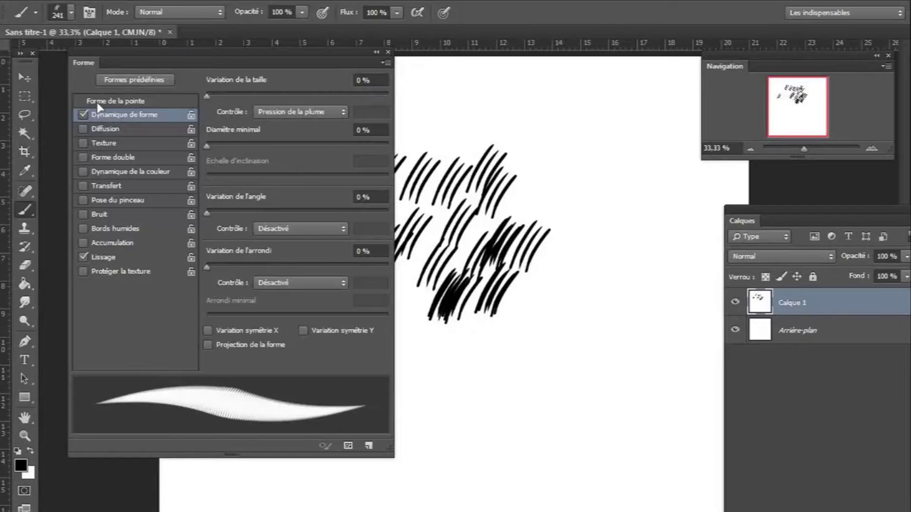
left_click(304, 112)
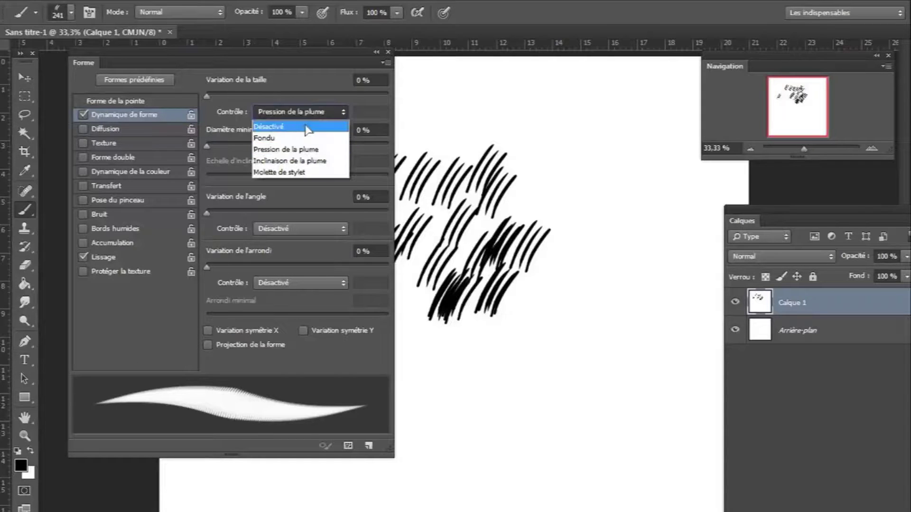
left_click(313, 124)
left_click(386, 212)
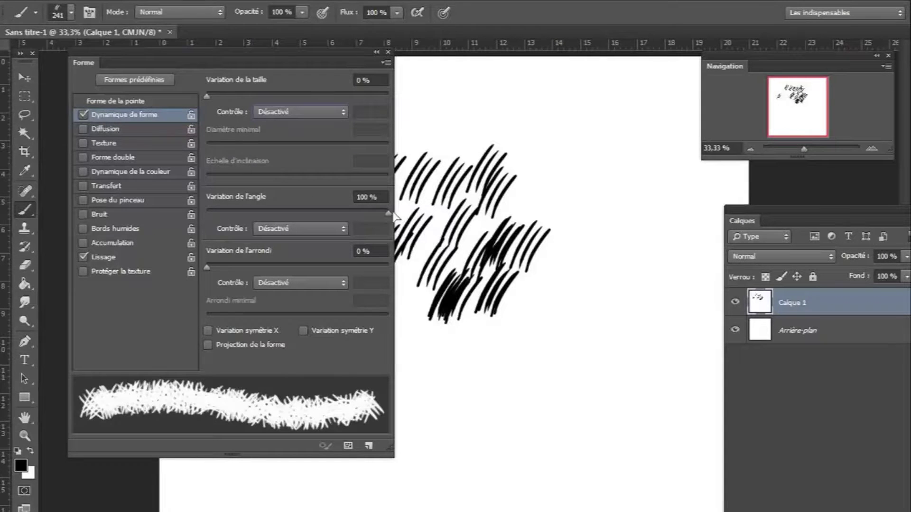
Set the brush spacing to 109 % and paint a cluster of randomly angled hatching in the upper-right canvas area.
left_click(129, 102)
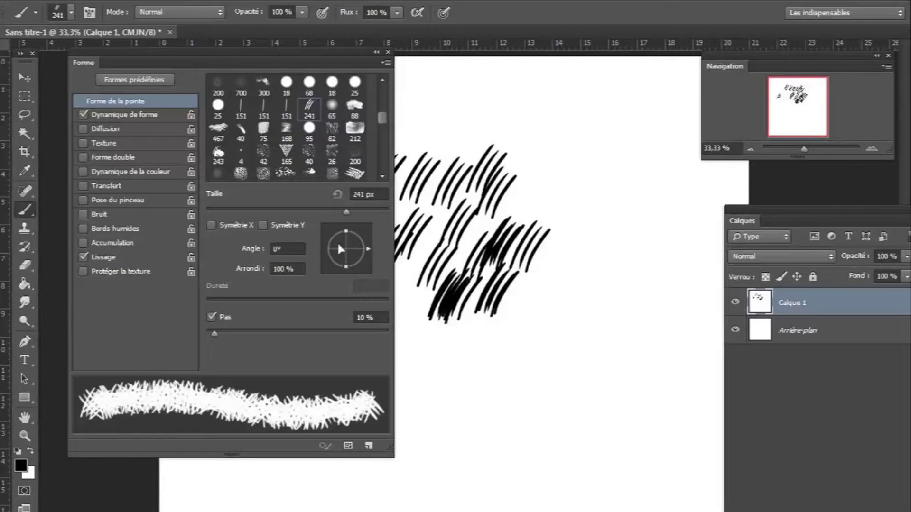
left_click(302, 334)
mouse_move(612, 128)
left_mouse_down()
mouse_move(588, 152)
mouse_move(600, 216)
mouse_move(617, 190)
mouse_move(555, 199)
mouse_move(603, 233)
mouse_move(644, 244)
mouse_move(637, 337)
left_mouse_up()
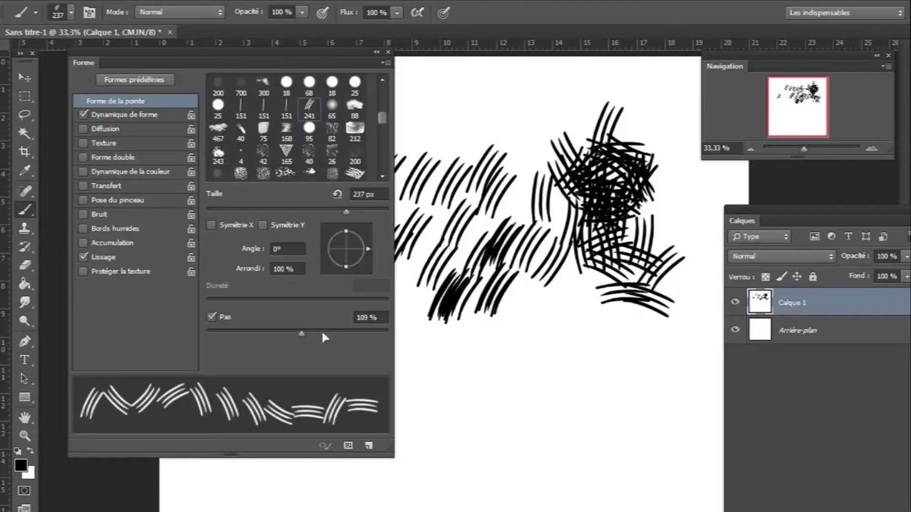
Increase the brush spacing to 156 % and paint a large, dense patch of crossed hatching below the first cluster.
left_click(322, 333)
mouse_move(605, 295)
left_mouse_down()
mouse_move(530, 361)
mouse_move(576, 396)
mouse_move(545, 363)
mouse_move(512, 427)
mouse_move(565, 474)
mouse_move(636, 454)
mouse_move(610, 389)
mouse_move(541, 451)
mouse_move(456, 380)
mouse_move(512, 475)
mouse_move(671, 432)
left_mouse_up()
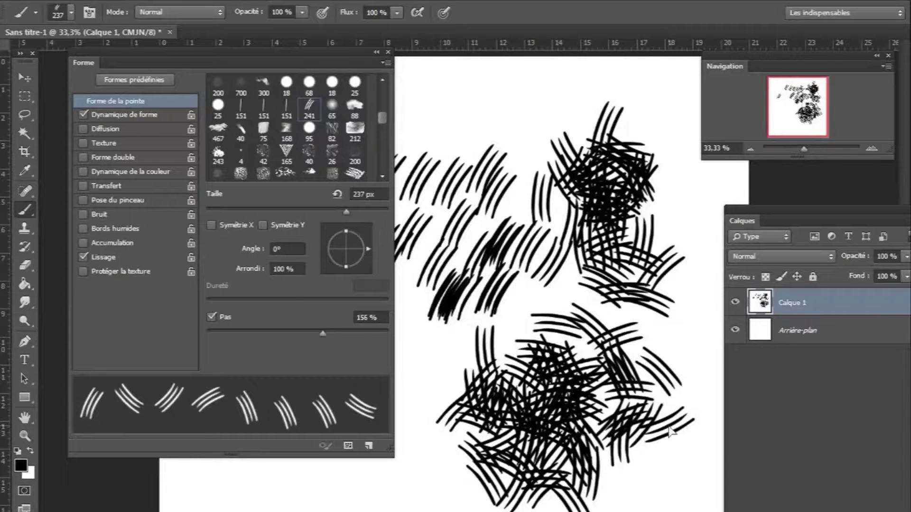
mouse_move(584, 477)
left_mouse_down()
mouse_move(664, 456)
mouse_move(598, 499)
mouse_move(596, 397)
mouse_move(531, 380)
mouse_move(579, 349)
mouse_move(513, 323)
mouse_move(430, 426)
mouse_move(456, 494)
mouse_move(498, 470)
mouse_move(565, 467)
mouse_move(408, 508)
mouse_move(451, 489)
mouse_move(408, 496)
mouse_move(562, 503)
mouse_move(561, 493)
mouse_move(545, 501)
left_mouse_up()
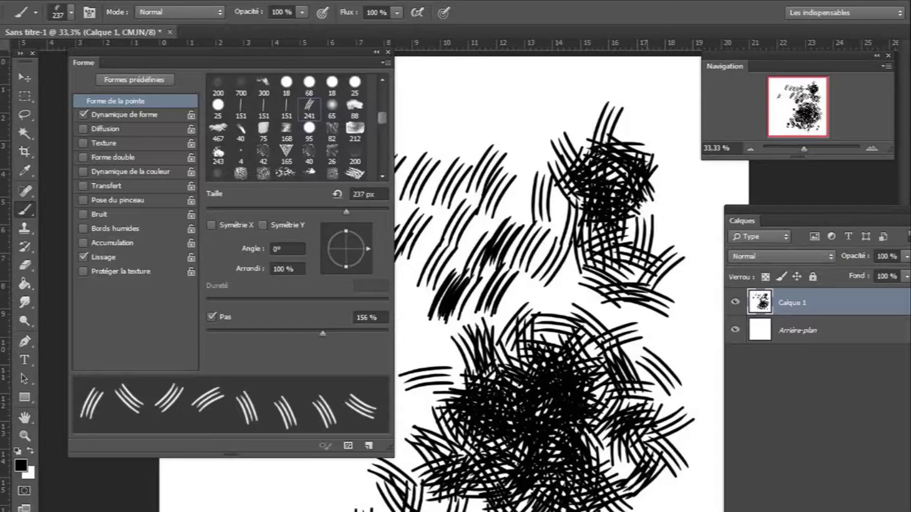
Save the current three-stroke brush as a new preset under the suggested name, with its size captured.
left_click(388, 53)
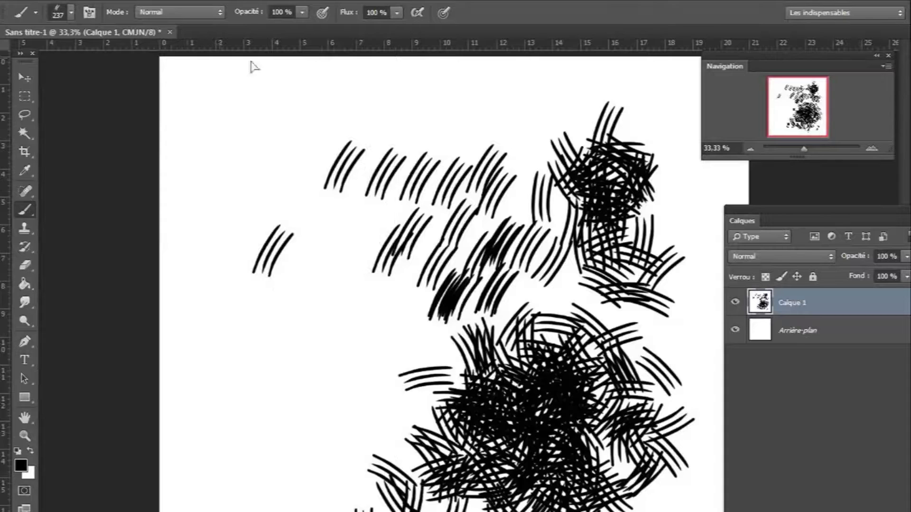
left_click(71, 12)
left_click(600, 59)
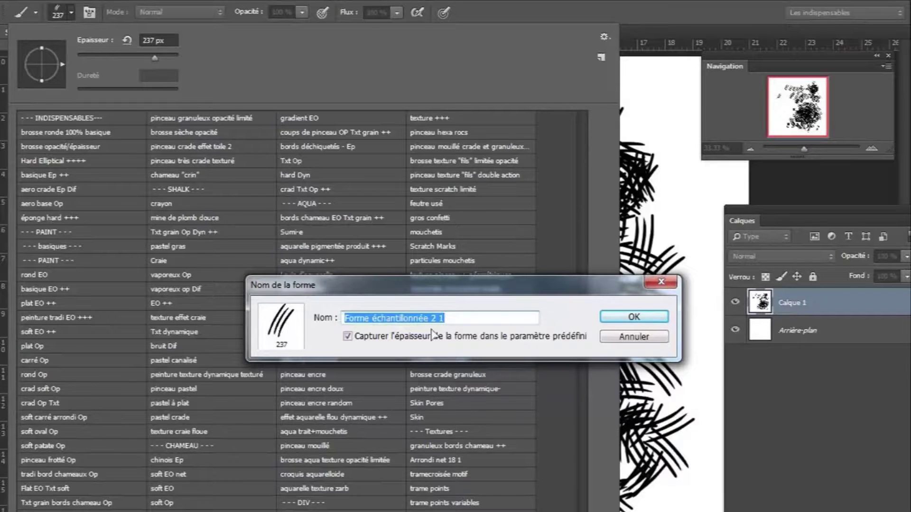
left_click(632, 320)
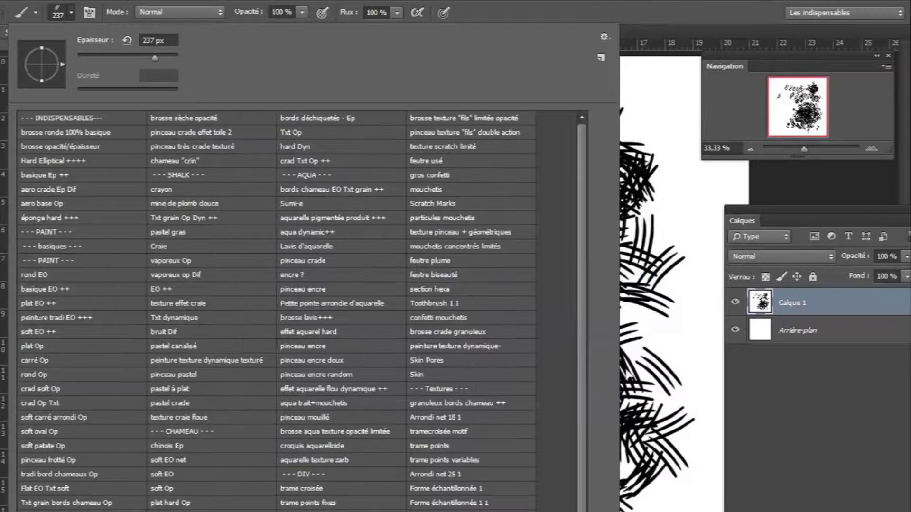
left_click(604, 36)
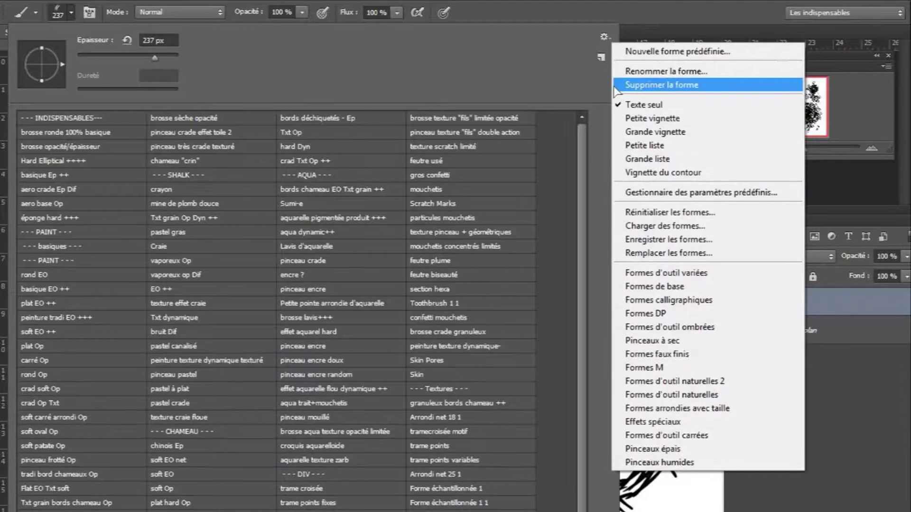
left_click(616, 86)
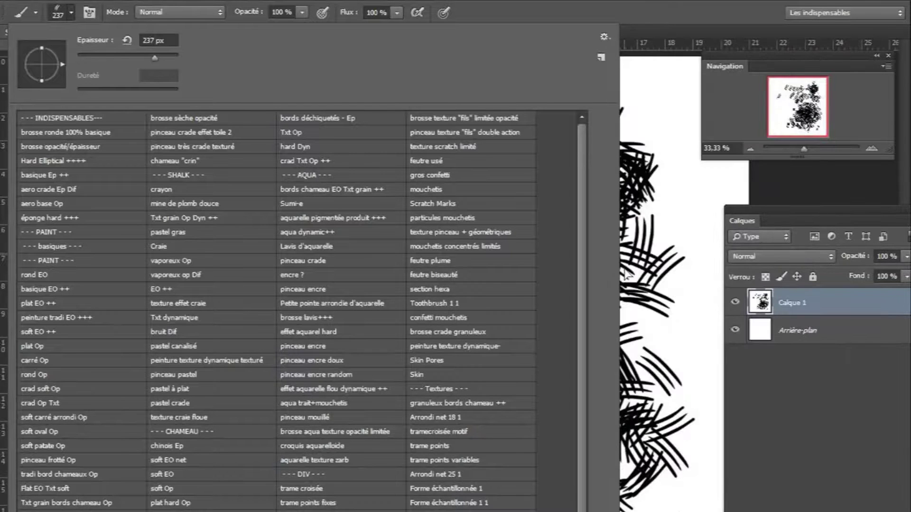
left_click(677, 121)
Set the foreground colour to mid grey 999999 and fill Calque 1 with it.
mouse_move(284, 360)
left_mouse_down()
mouse_move(236, 421)
mouse_move(321, 404)
mouse_move(309, 427)
mouse_move(297, 341)
mouse_move(256, 339)
left_mouse_up()
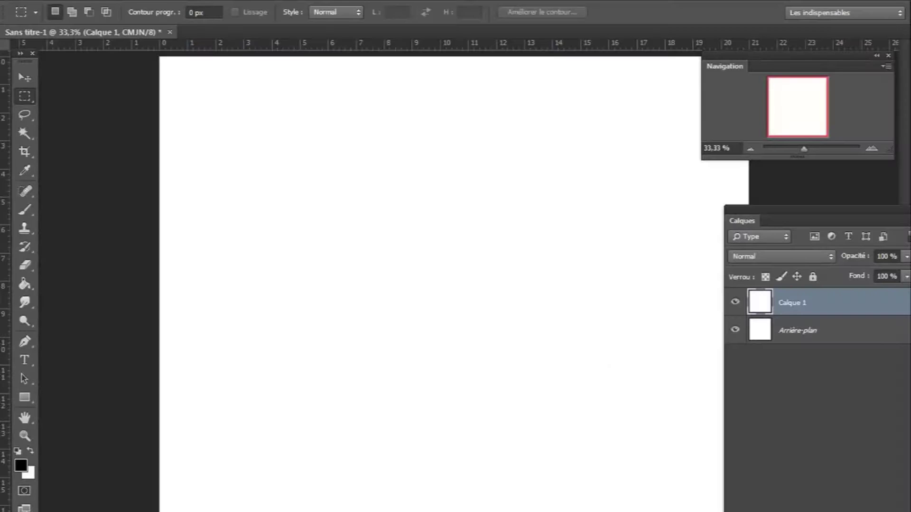
left_click_drag(750, 205, 791, 193)
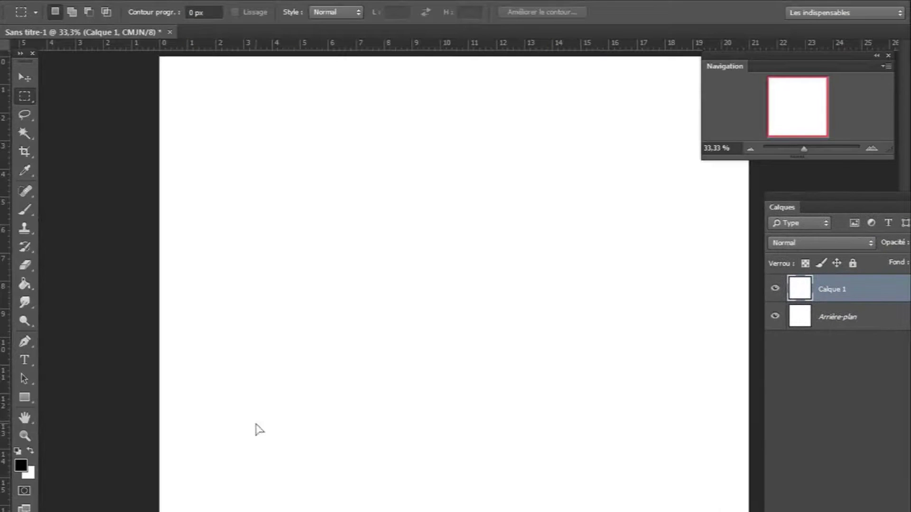
left_click(21, 466)
left_click(461, 311)
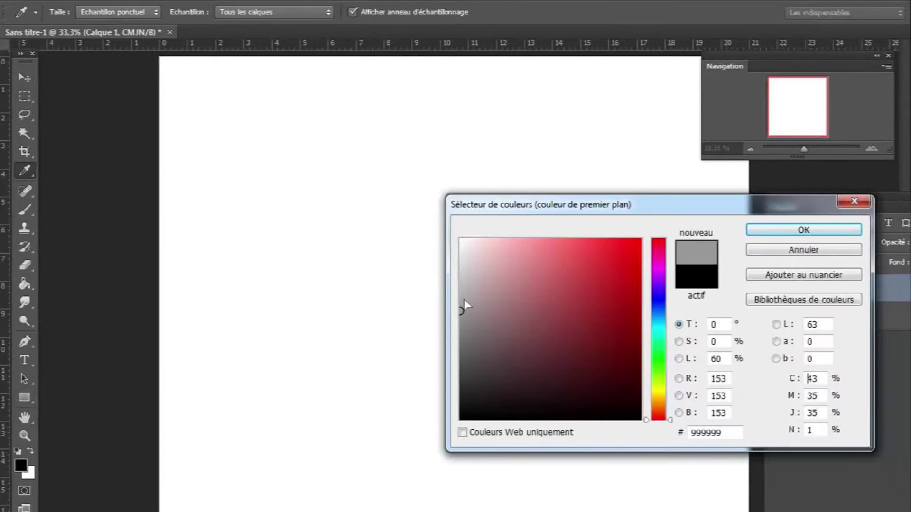
left_click(789, 231)
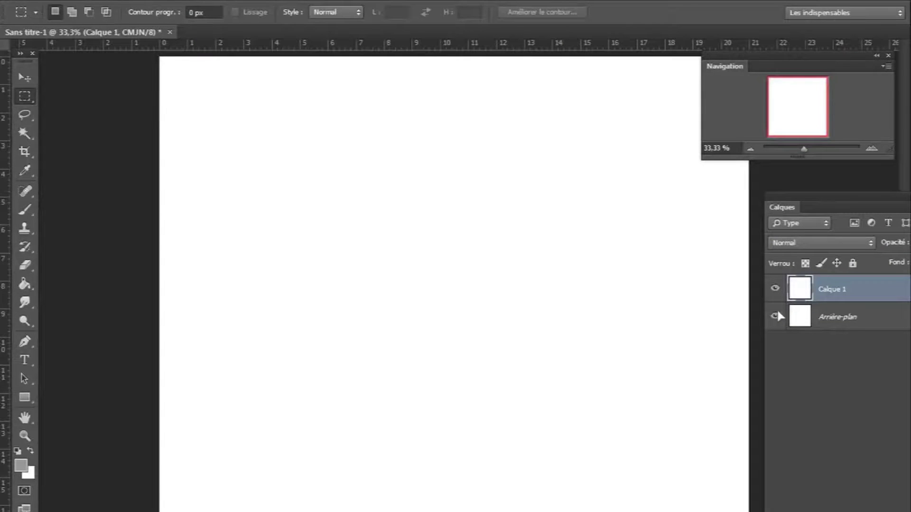
key("alt+BackSpace")
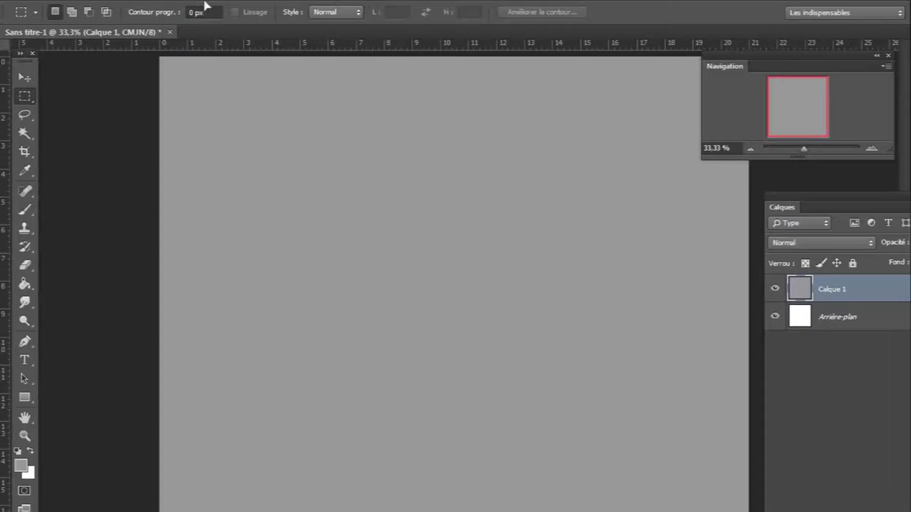
Apply the Demi-teintes couleur filter to Calque 1 with a maximum radius of 12 pixels and all four screen angles at 20°.
left_click(287, 1)
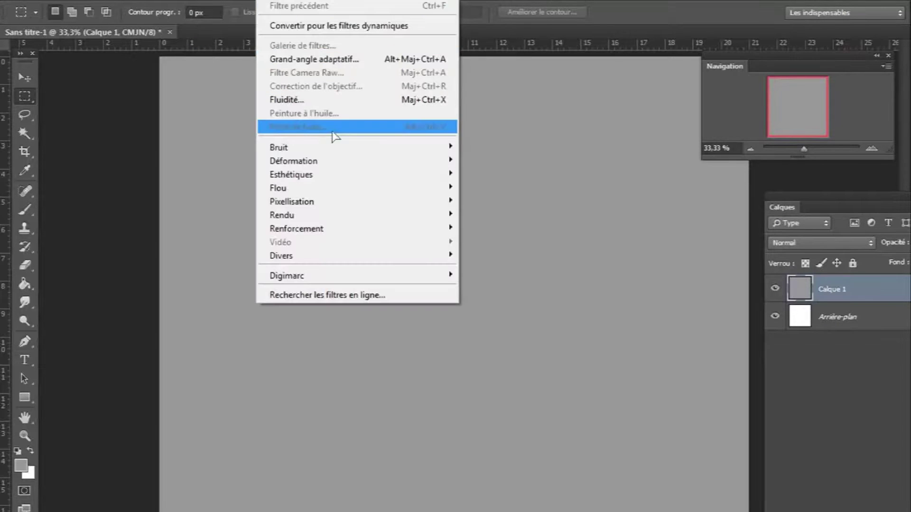
mouse_move(317, 176)
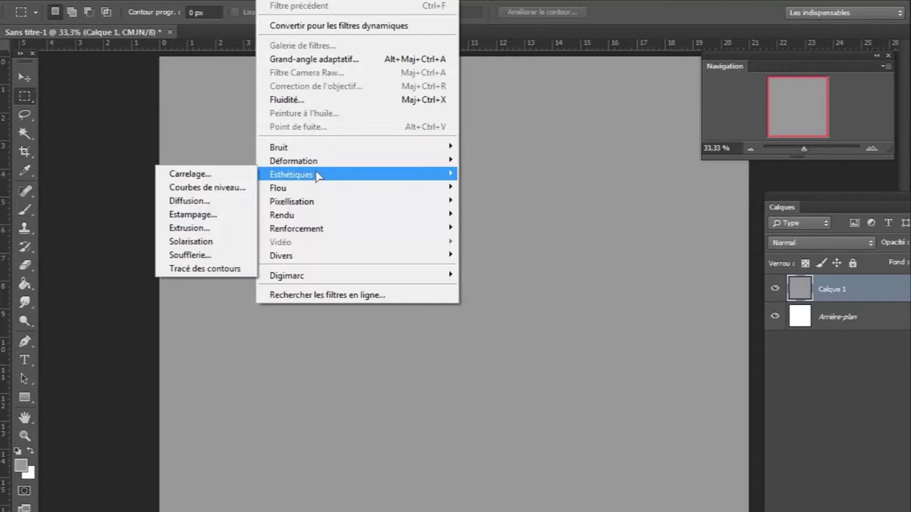
mouse_move(307, 203)
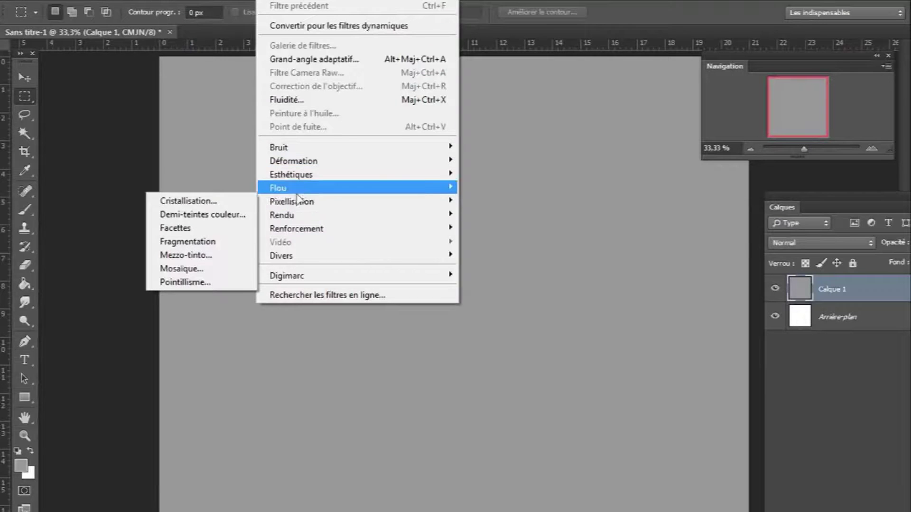
left_click(232, 217)
left_click_drag(288, 272, 270, 327)
type("202020")
double_click(286, 352)
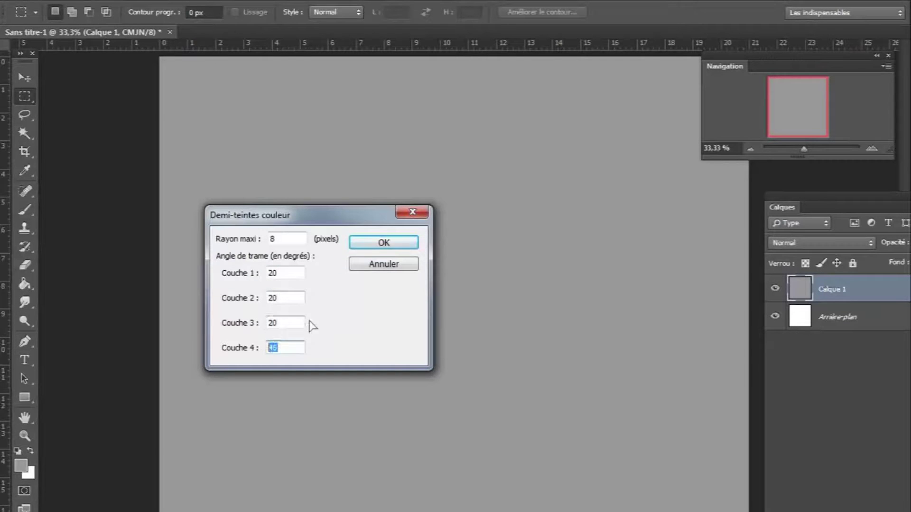
type("20")
left_click_drag(299, 217, 339, 118)
double_click(314, 139)
type("12")
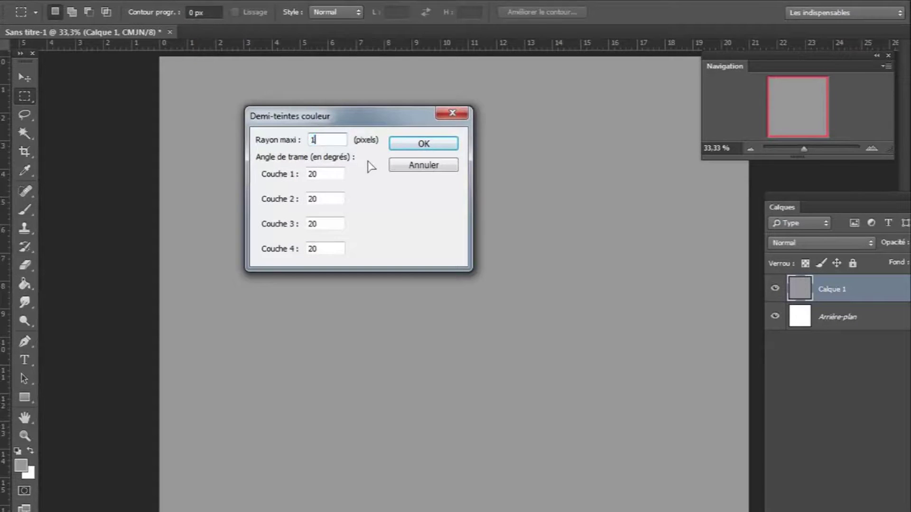
left_click(424, 144)
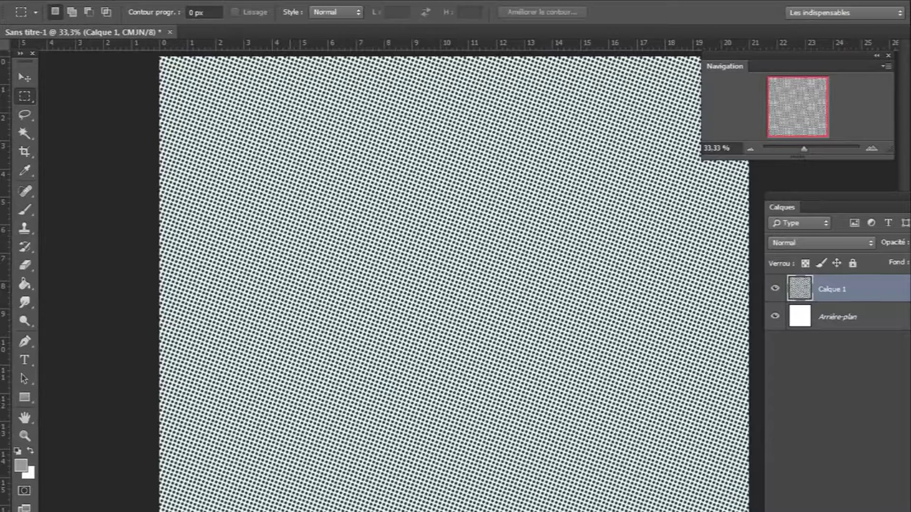
Restore the default black and white colours and define the halftone dots as a pattern under the suggested name.
key("d")
key("b")
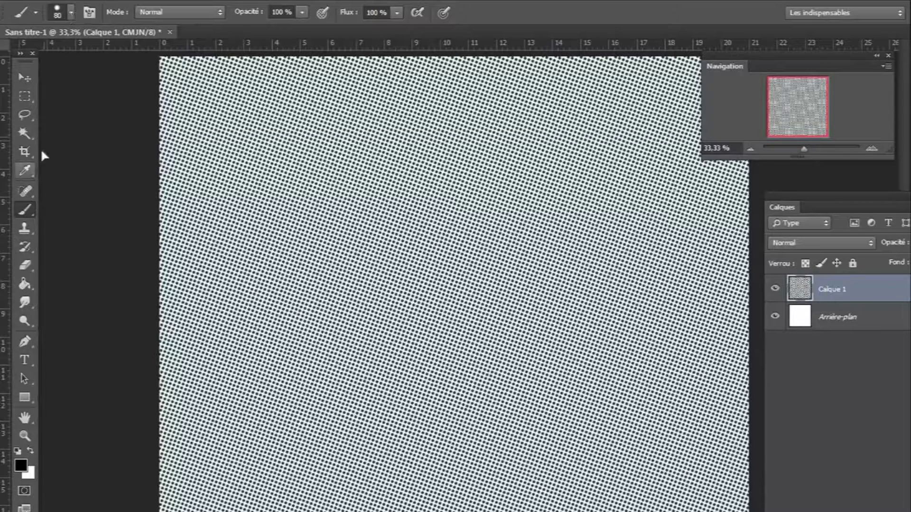
left_click(88, 2)
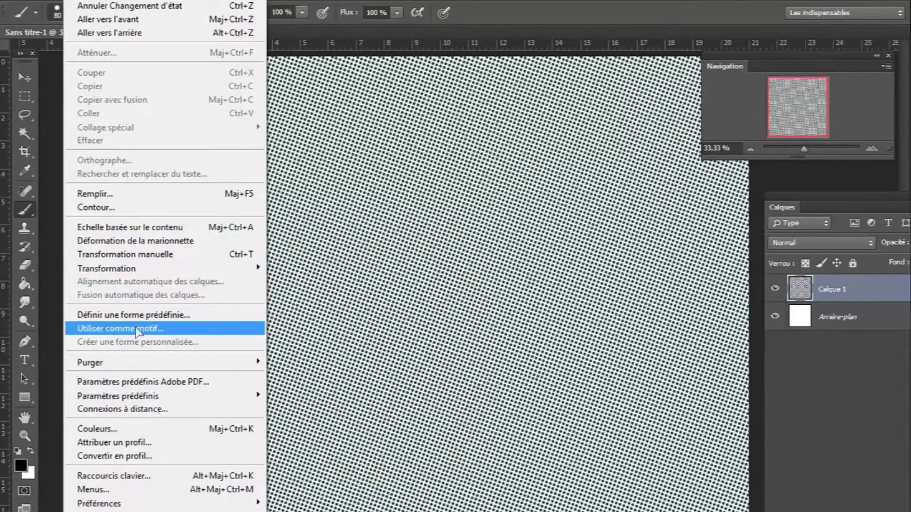
left_click(141, 329)
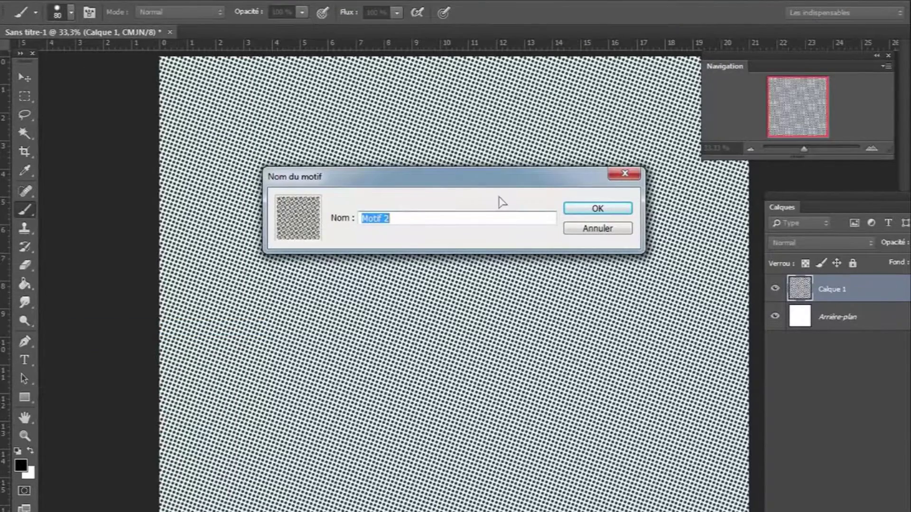
left_click(592, 208)
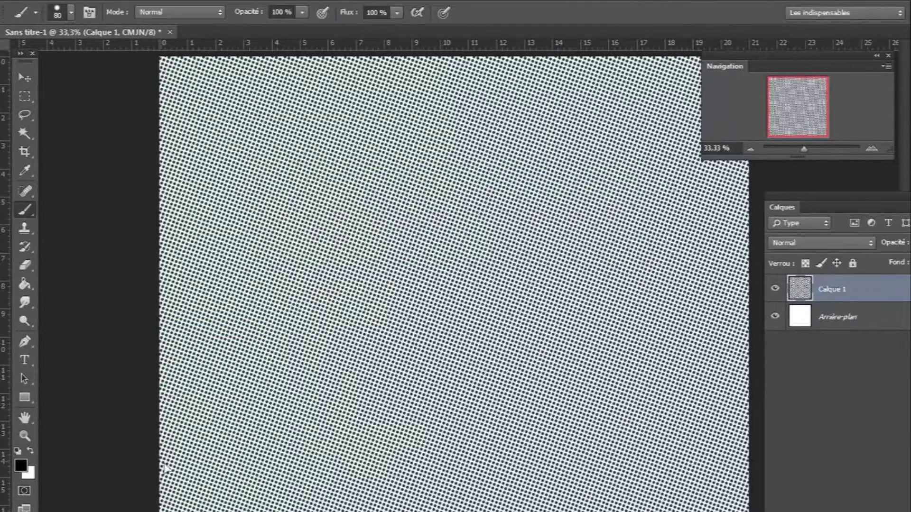
Try the Arrondi net 18 1 brush preset with loose strokes over the halftone and clear everything from Calque 1.
left_click(70, 14)
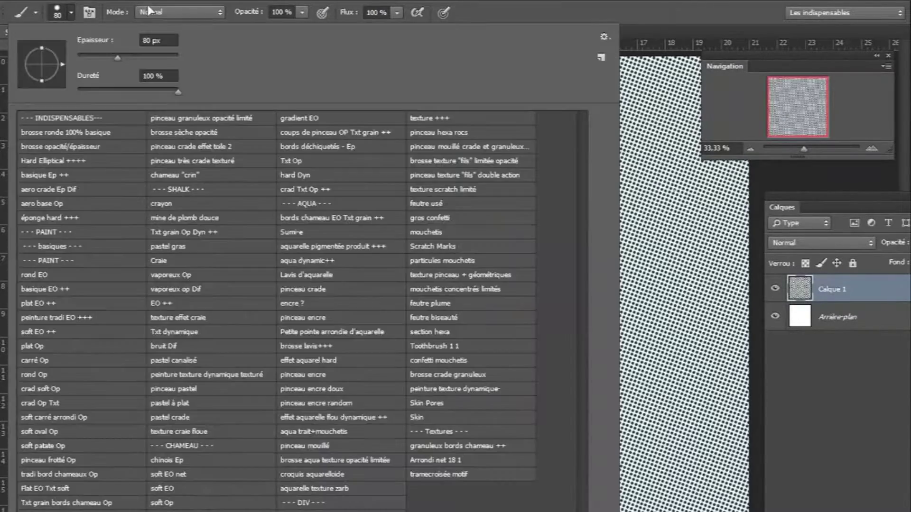
left_click(456, 459)
left_click(662, 189)
mouse_move(661, 185)
left_mouse_down()
mouse_move(587, 290)
mouse_move(430, 249)
left_mouse_up()
mouse_move(529, 195)
left_mouse_down()
mouse_move(449, 411)
mouse_move(576, 504)
left_mouse_up()
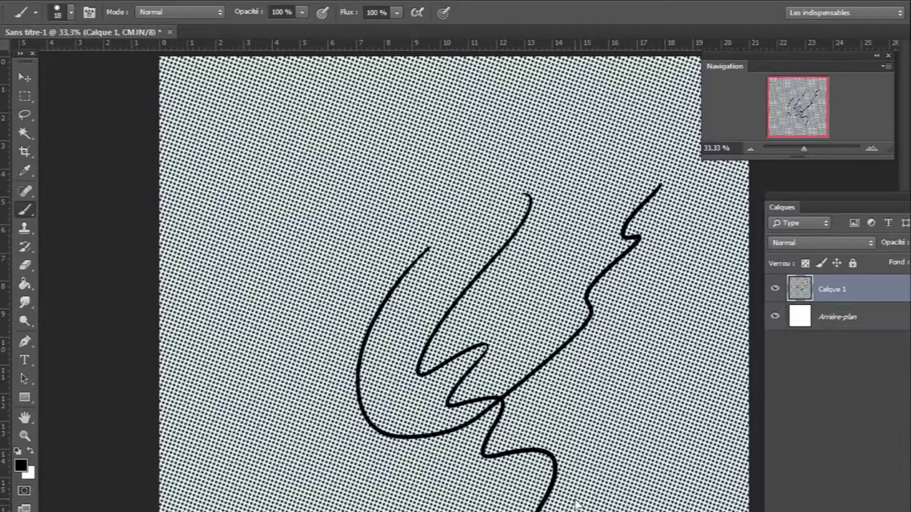
key("Delete")
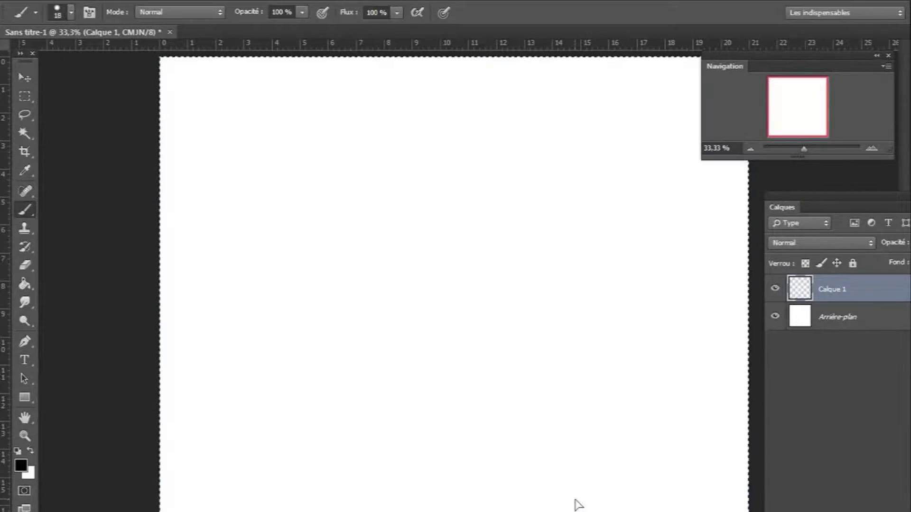
key("ctrl+d")
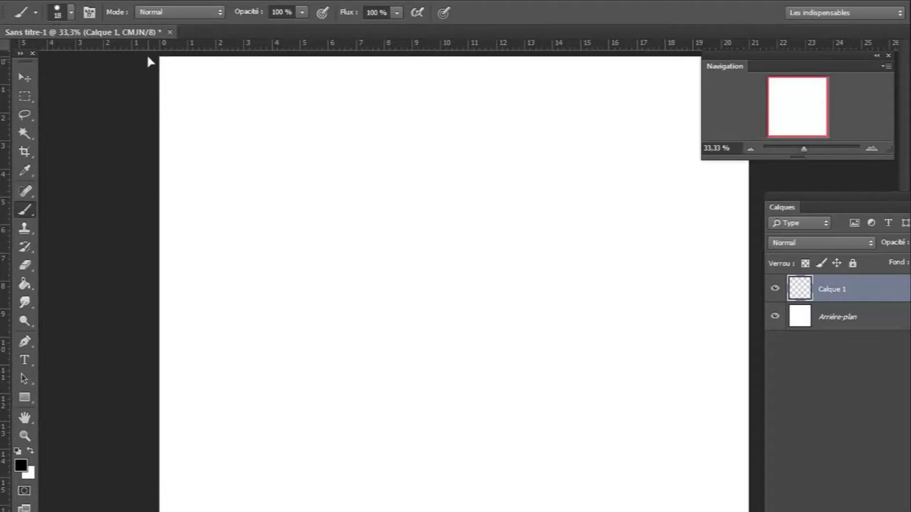
Enable Dynamique de forme and Texture for the brush and display the texture settings.
key("F5")
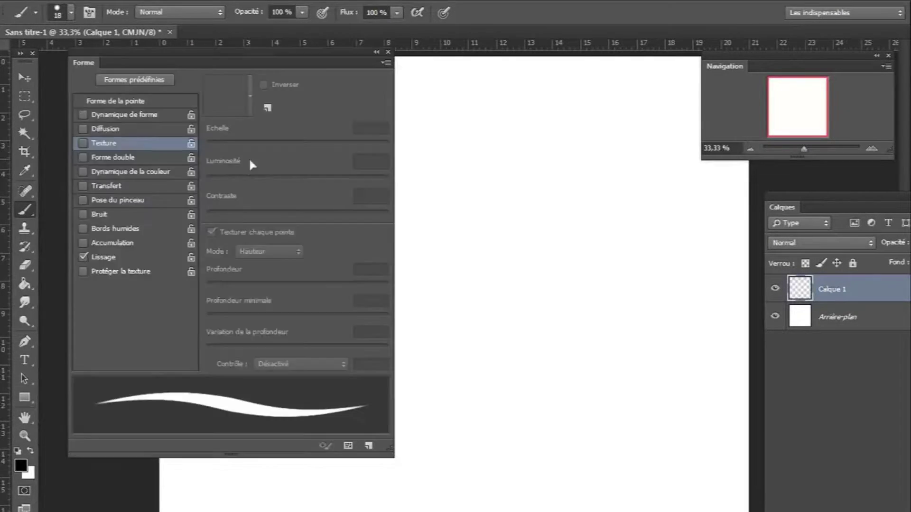
left_click(109, 115)
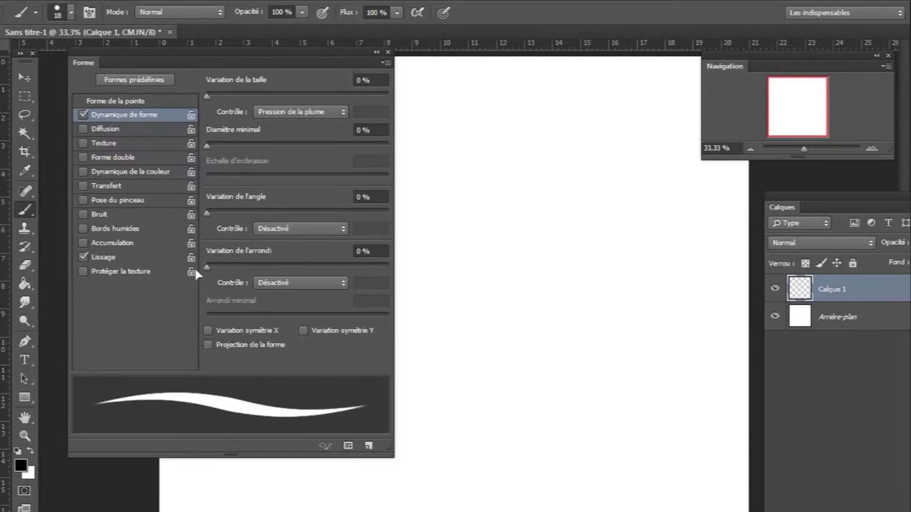
left_click(83, 142)
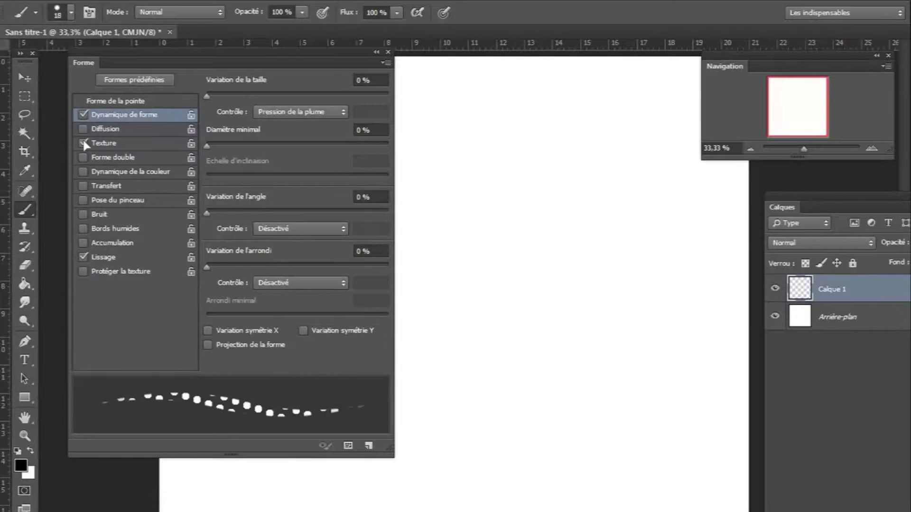
left_click(109, 143)
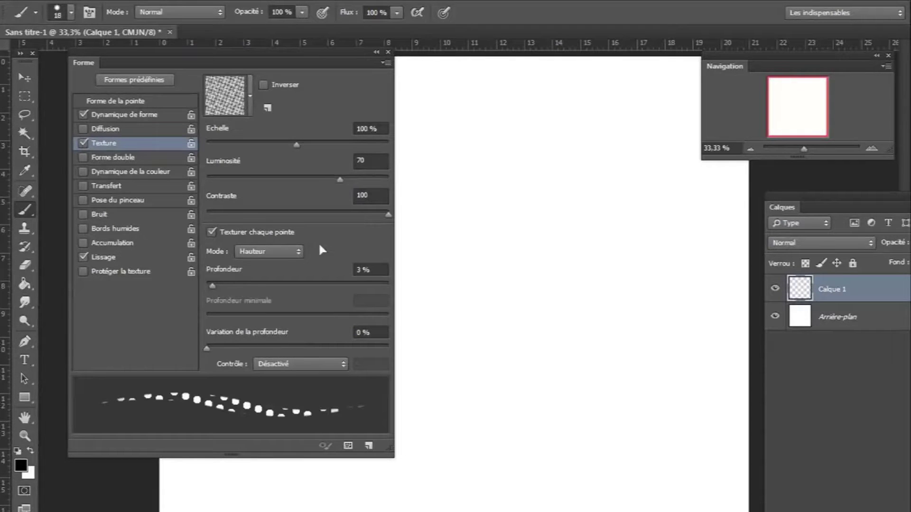
Set the texture depth to 5 % and paint a hatched patch of fine dots in the upper middle of the canvas.
mouse_move(214, 284)
left_mouse_down()
mouse_move(234, 285)
mouse_move(220, 291)
left_mouse_up()
mouse_move(506, 141)
left_mouse_down()
mouse_move(451, 198)
mouse_move(525, 152)
mouse_move(460, 240)
mouse_move(525, 189)
mouse_move(505, 223)
mouse_move(541, 167)
mouse_move(539, 205)
left_mouse_up()
mouse_move(530, 227)
left_mouse_down()
mouse_move(513, 203)
mouse_move(505, 240)
mouse_move(551, 238)
mouse_move(498, 321)
mouse_move(534, 288)
mouse_move(602, 258)
mouse_move(572, 291)
mouse_move(548, 265)
mouse_move(602, 252)
left_mouse_up()
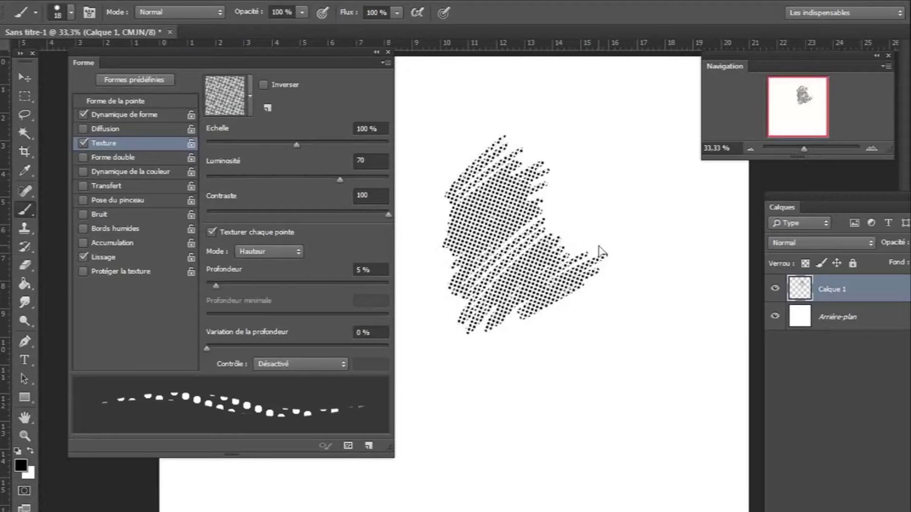
Increase the texture scale to 157 % and paint a smaller patch of coarser dots beside the first one.
left_click(323, 144)
mouse_move(636, 169)
left_mouse_down()
mouse_move(591, 198)
mouse_move(583, 217)
mouse_move(602, 229)
mouse_move(657, 213)
mouse_move(606, 279)
mouse_move(649, 262)
mouse_move(666, 210)
mouse_move(615, 251)
mouse_move(632, 213)
mouse_move(598, 222)
left_mouse_up()
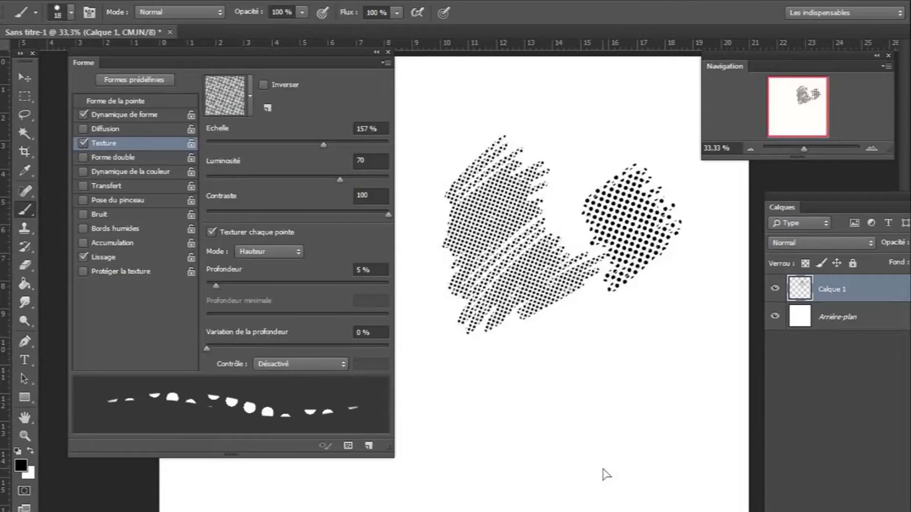
left_click(388, 52)
Save the dot-textured 18 px round brush as a new preset under the suggested name, with its size captured.
left_click(71, 13)
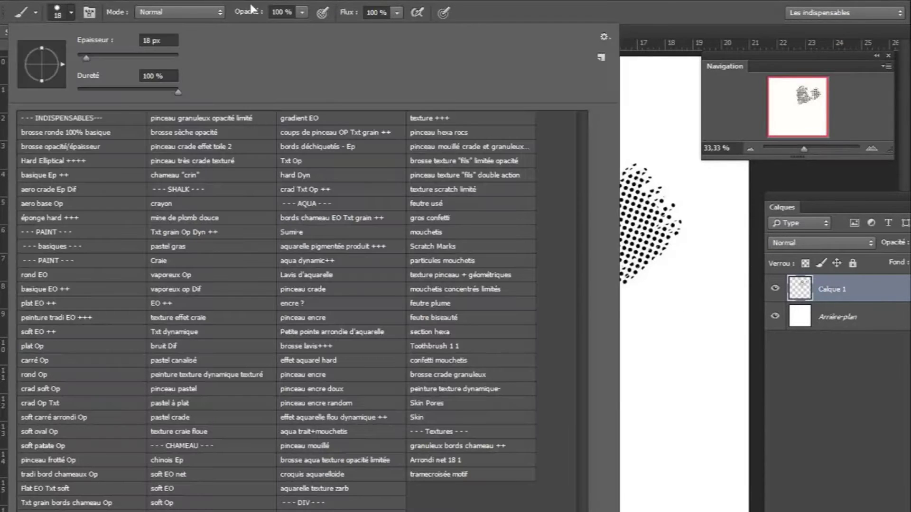
left_click(602, 57)
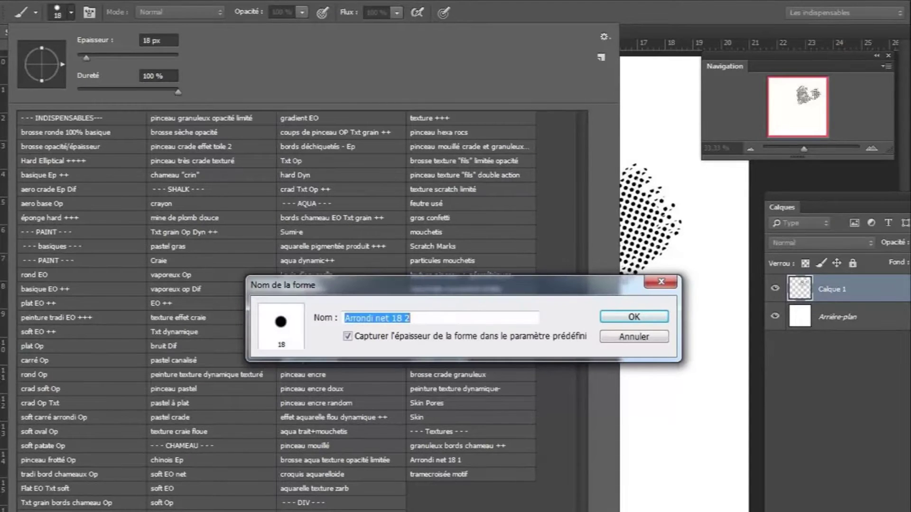
left_click(635, 318)
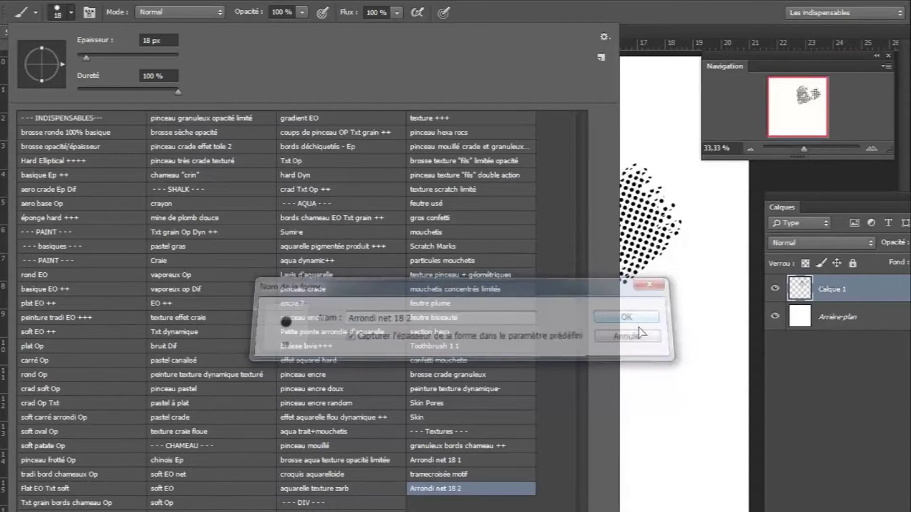
left_click(685, 270)
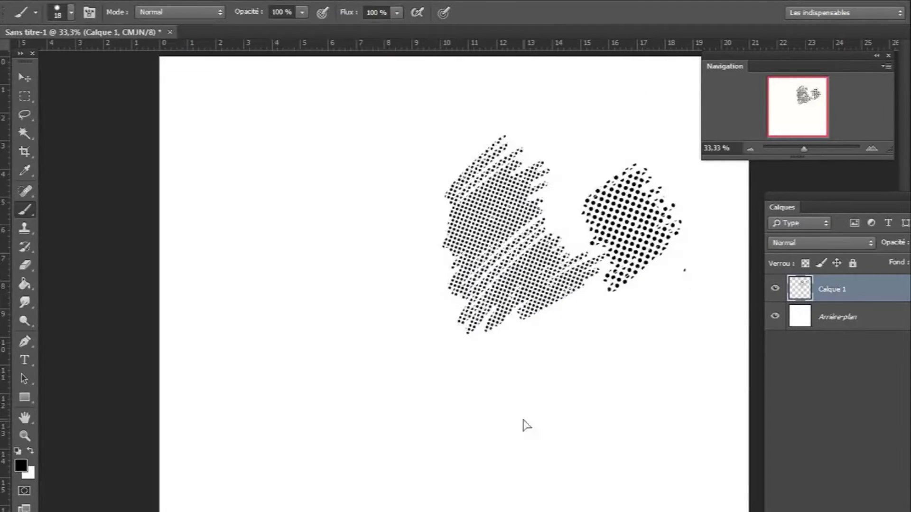
Enlarge the dot-textured brush to 90 px and paint a large curved screentone area on the canvas's left half.
key("bracketright")
key("bracketright")
key("bracketright")
key("bracketright")
mouse_move(315, 174)
left_mouse_down()
mouse_move(256, 270)
mouse_move(319, 186)
mouse_move(330, 196)
mouse_move(342, 237)
mouse_move(339, 317)
mouse_move(382, 319)
mouse_move(392, 331)
mouse_move(345, 389)
mouse_move(362, 402)
mouse_move(435, 353)
mouse_move(446, 362)
mouse_move(434, 385)
mouse_move(475, 373)
mouse_move(488, 390)
left_mouse_up()
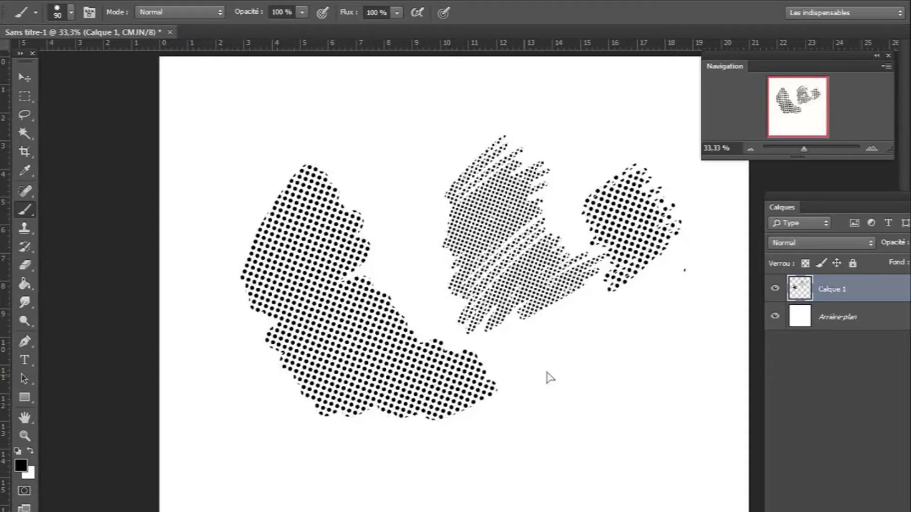
Extend the curved dot screentone with the 90 px brush until it fills most of the canvas's left half.
mouse_move(530, 360)
left_mouse_down()
mouse_move(551, 360)
mouse_move(542, 382)
mouse_move(479, 429)
mouse_move(395, 433)
mouse_move(324, 470)
mouse_move(385, 412)
mouse_move(443, 405)
mouse_move(447, 415)
mouse_move(378, 420)
mouse_move(322, 465)
mouse_move(317, 378)
mouse_move(276, 432)
mouse_move(278, 309)
mouse_move(254, 365)
mouse_move(235, 325)
mouse_move(215, 445)
mouse_move(223, 484)
mouse_move(282, 437)
mouse_move(284, 452)
mouse_move(319, 353)
mouse_move(361, 487)
left_mouse_up()
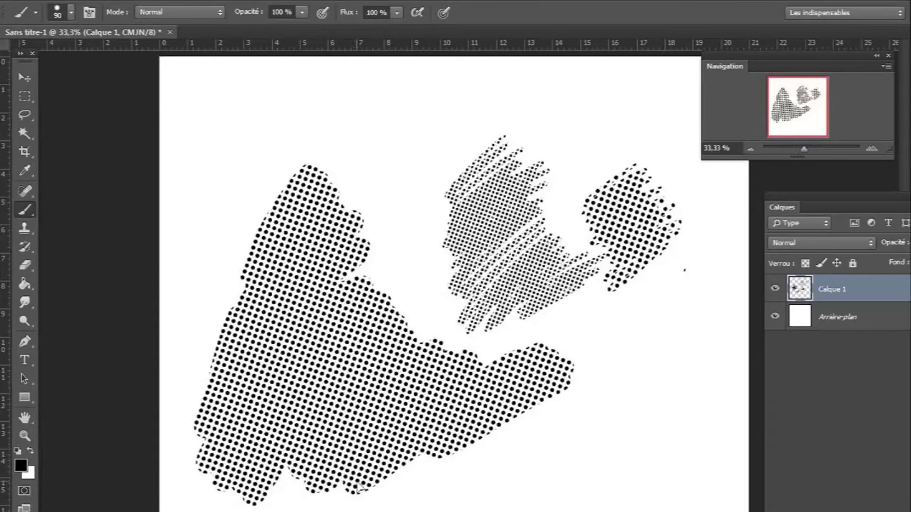
mouse_move(411, 279)
left_mouse_down()
mouse_move(418, 320)
mouse_move(434, 339)
left_mouse_up()
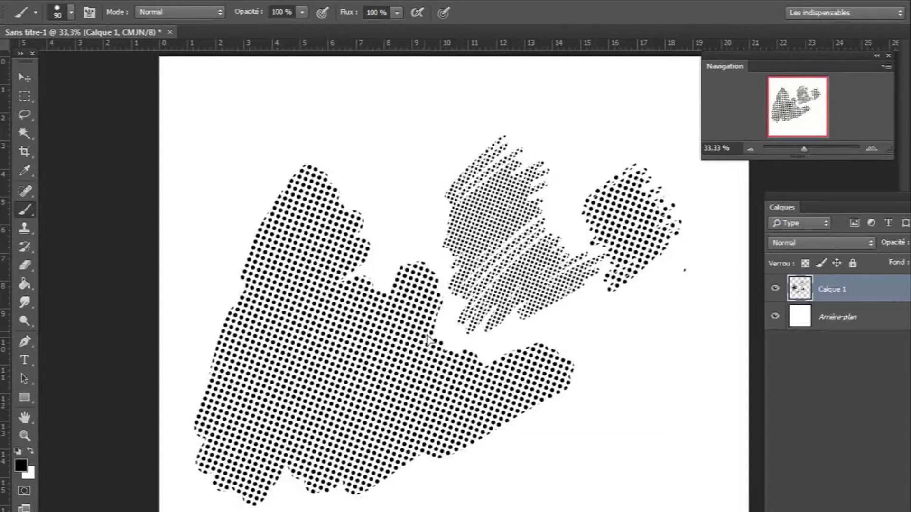
left_click_drag(378, 233, 387, 305)
mouse_move(372, 193)
left_mouse_down()
mouse_move(387, 231)
mouse_move(408, 190)
left_mouse_up()
mouse_move(351, 174)
left_mouse_down()
mouse_move(328, 164)
mouse_move(252, 223)
mouse_move(232, 292)
mouse_move(215, 300)
mouse_move(195, 408)
mouse_move(260, 494)
mouse_move(299, 499)
mouse_move(413, 475)
mouse_move(459, 479)
left_mouse_up()
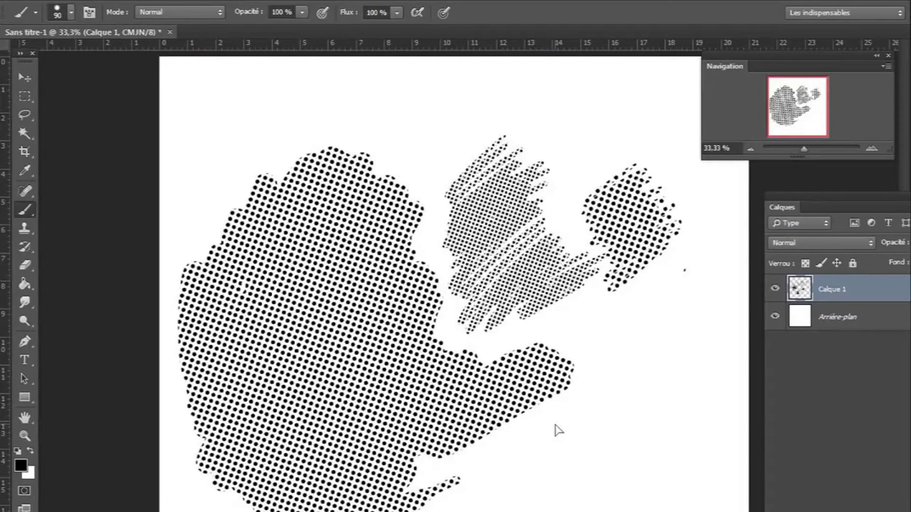
Increase the brush texture scale to 189 % and paint a patch of larger dots in the canvas's lower right area.
key("F5")
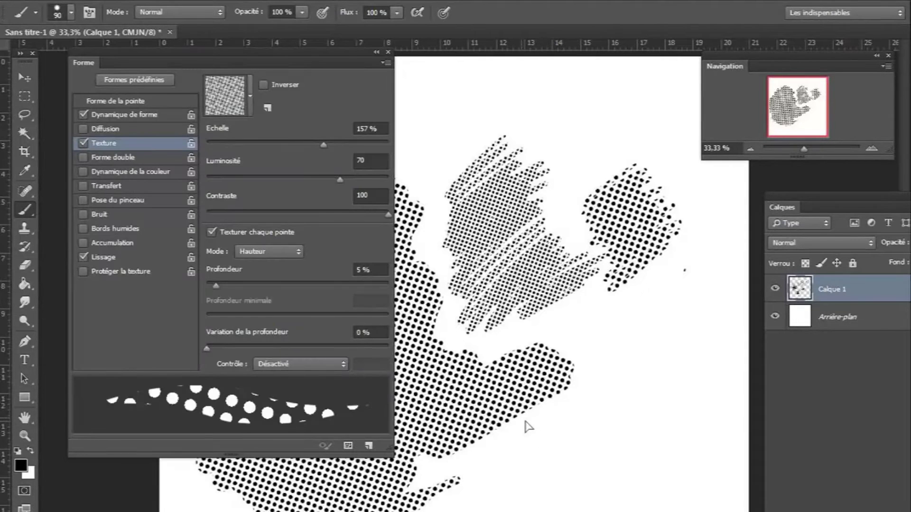
left_click_drag(325, 144, 338, 144)
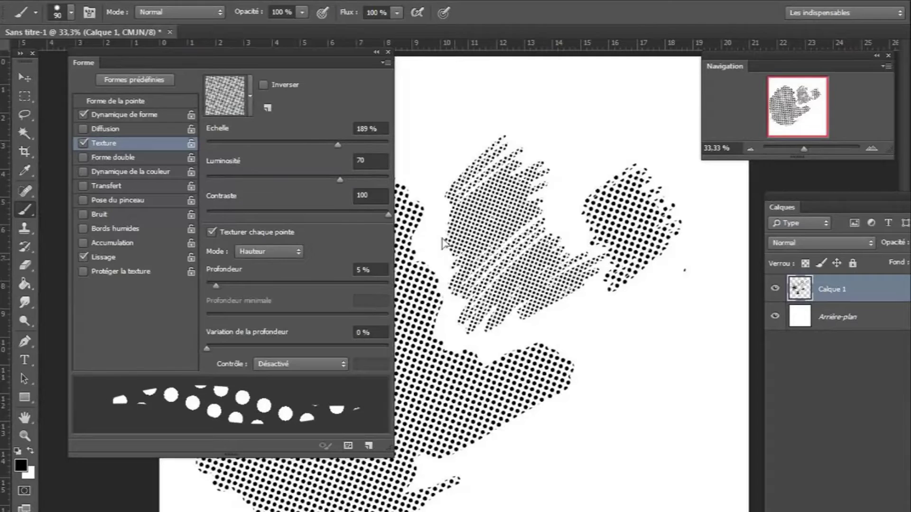
mouse_move(594, 415)
left_mouse_down()
mouse_move(546, 474)
mouse_move(579, 498)
mouse_move(640, 479)
mouse_move(518, 446)
mouse_move(508, 508)
left_mouse_up()
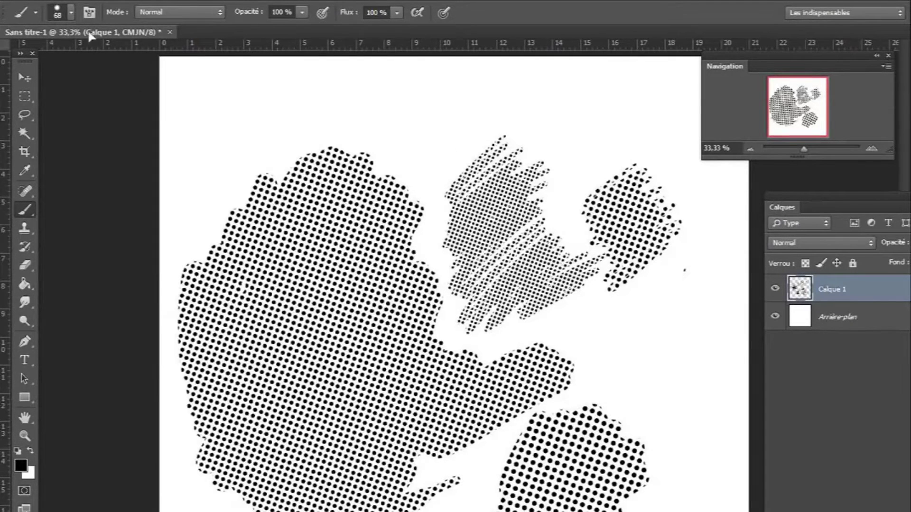
Switch to the "tramecroisée motif" brush preset and paint cross-hatched areas at 68 px along the canvas's right side and around the smaller dot patches.
left_click(71, 11)
left_click(454, 489)
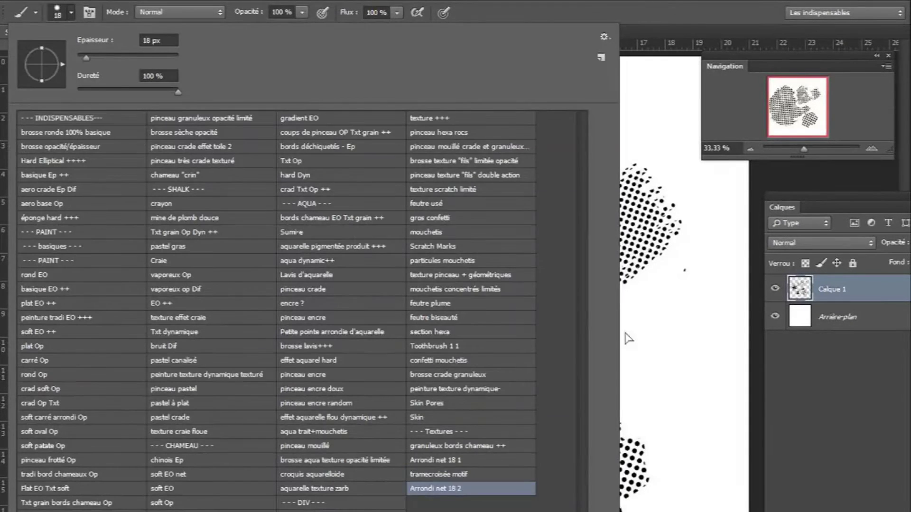
left_click(464, 476)
mouse_move(692, 287)
left_mouse_down()
mouse_move(643, 326)
mouse_move(642, 341)
mouse_move(682, 333)
mouse_move(688, 340)
mouse_move(695, 350)
mouse_move(674, 406)
mouse_move(695, 401)
mouse_move(640, 404)
mouse_move(626, 370)
mouse_move(626, 387)
mouse_move(653, 426)
mouse_move(683, 419)
mouse_move(739, 448)
left_mouse_up()
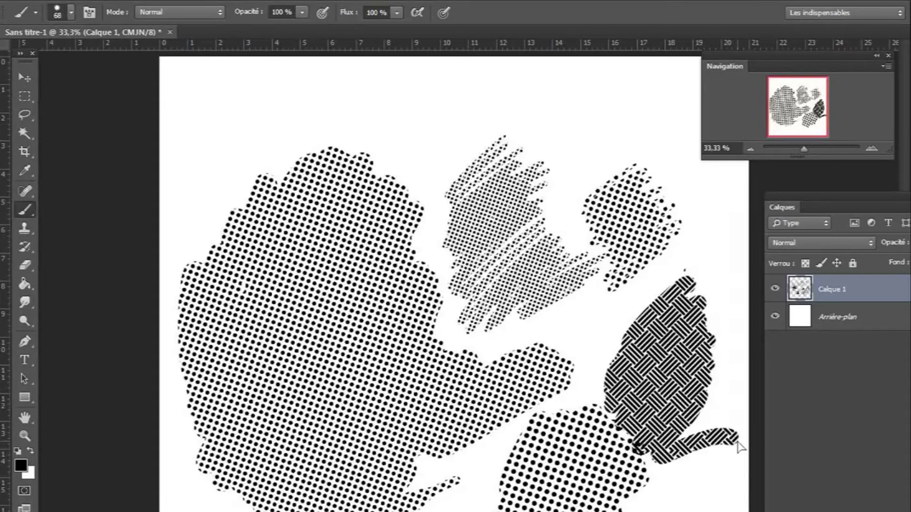
mouse_move(434, 93)
left_mouse_down()
mouse_move(451, 142)
mouse_move(489, 119)
mouse_move(541, 110)
left_mouse_up()
mouse_move(522, 145)
left_mouse_down()
mouse_move(601, 129)
mouse_move(574, 144)
mouse_move(546, 188)
mouse_move(611, 166)
mouse_move(561, 221)
mouse_move(566, 243)
mouse_move(586, 243)
mouse_move(592, 260)
mouse_move(568, 312)
mouse_move(661, 310)
mouse_move(613, 356)
mouse_move(696, 328)
left_mouse_up()
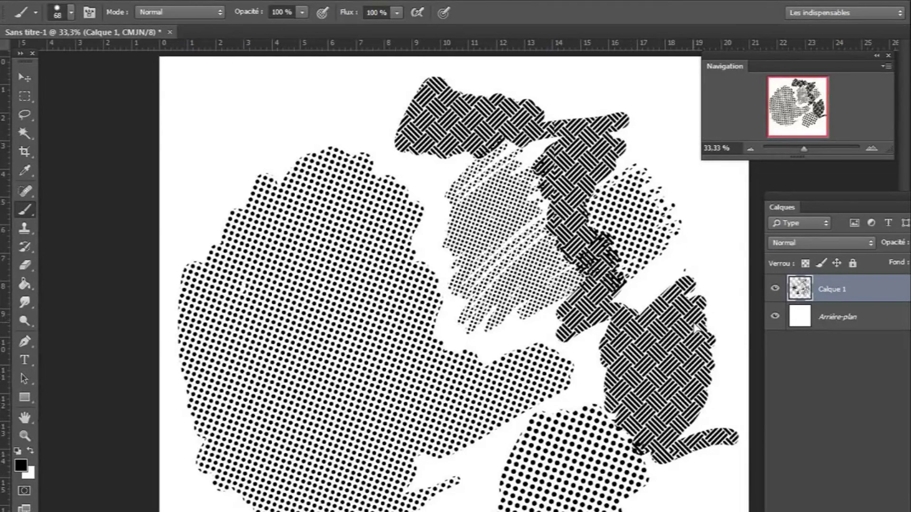